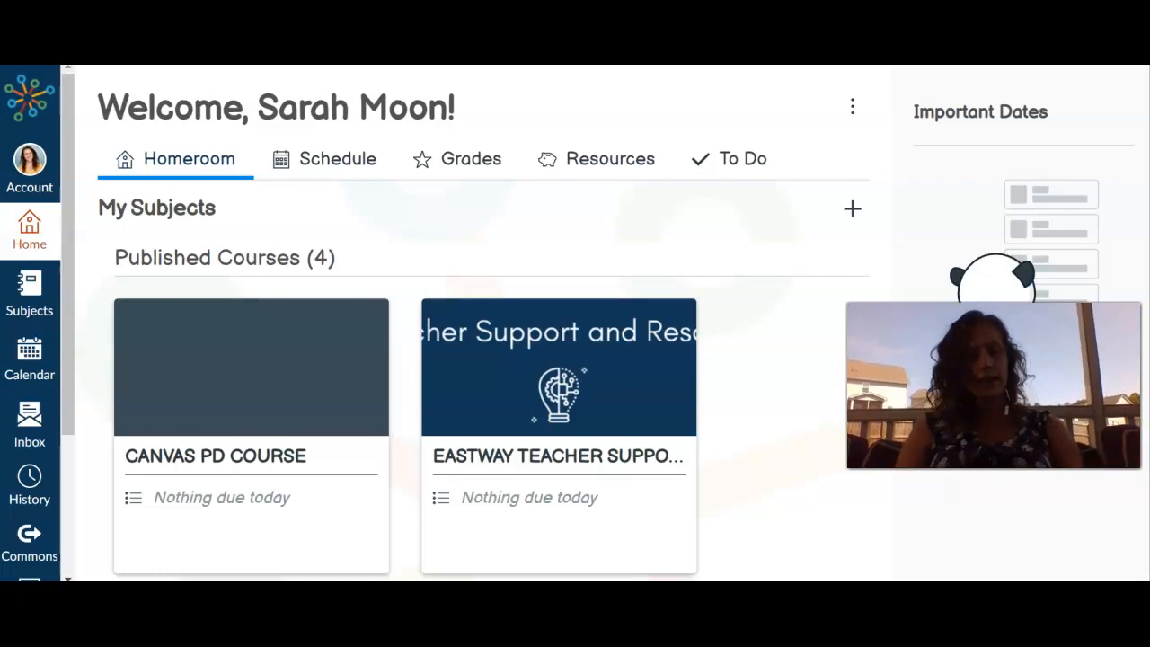
# Search Commons for "dps ignite" and look through the courses found
pyautogui.scroll(-3, 40, 282)
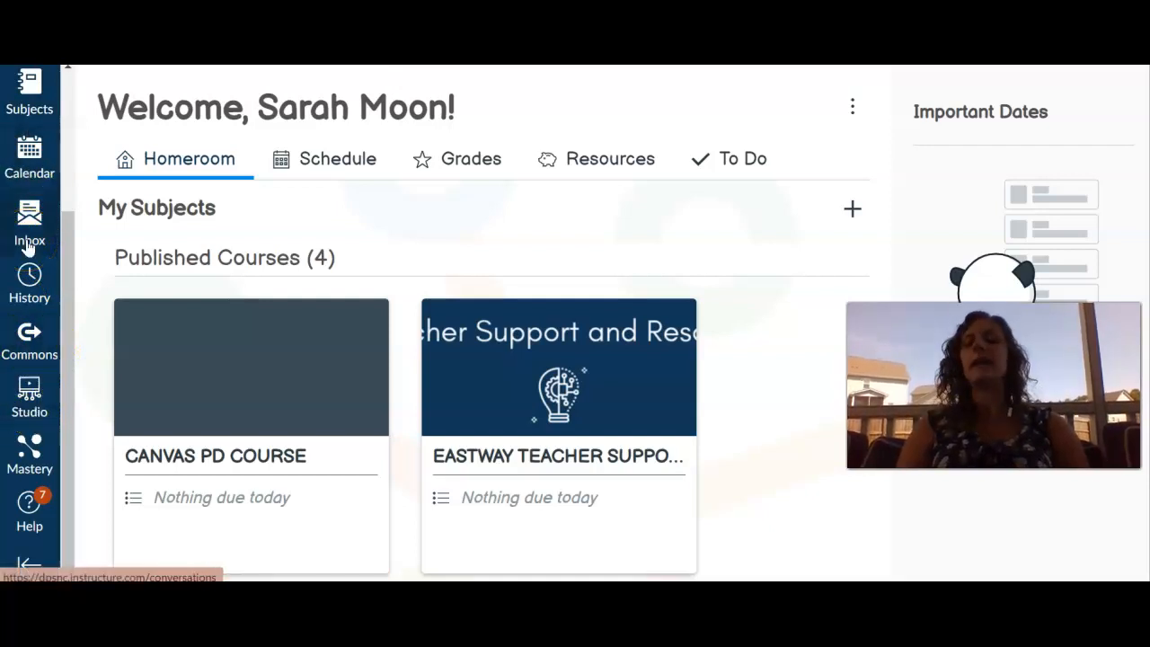
pyautogui.click(22, 355)
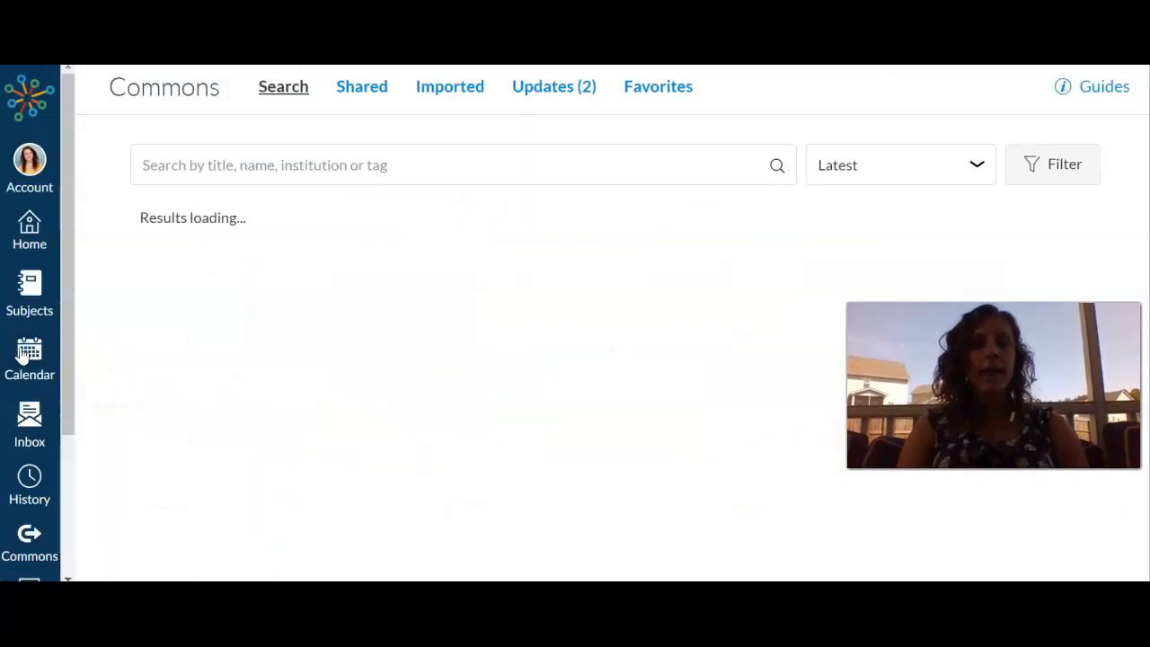
pyautogui.click(224, 161)
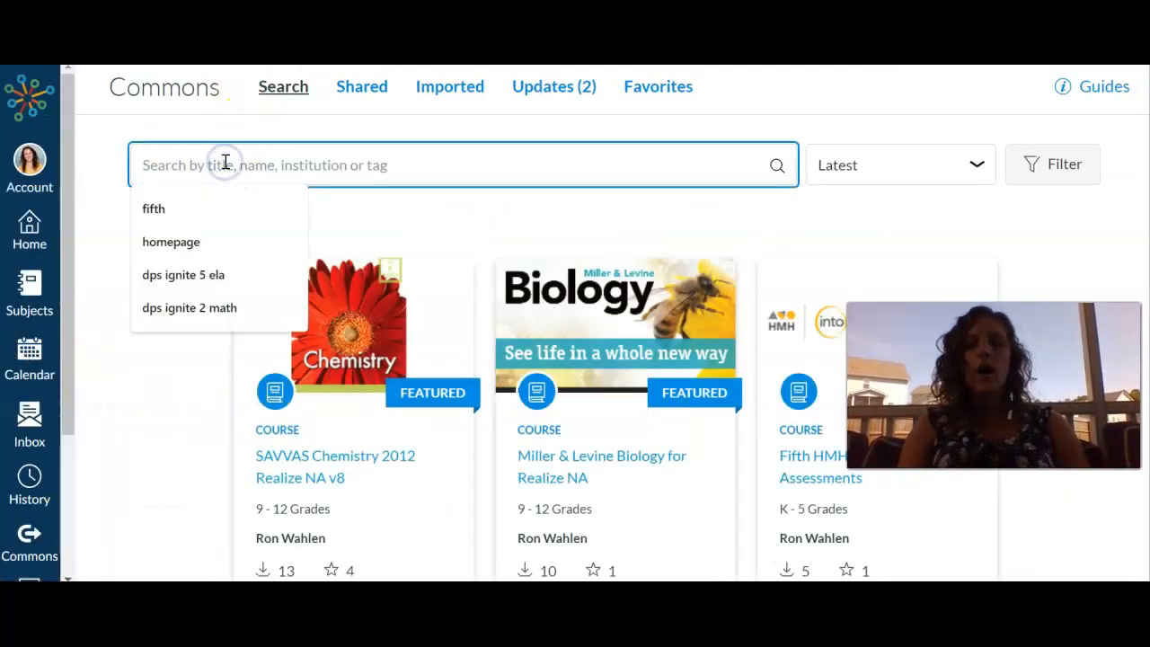
pyautogui.write('dps ignite')
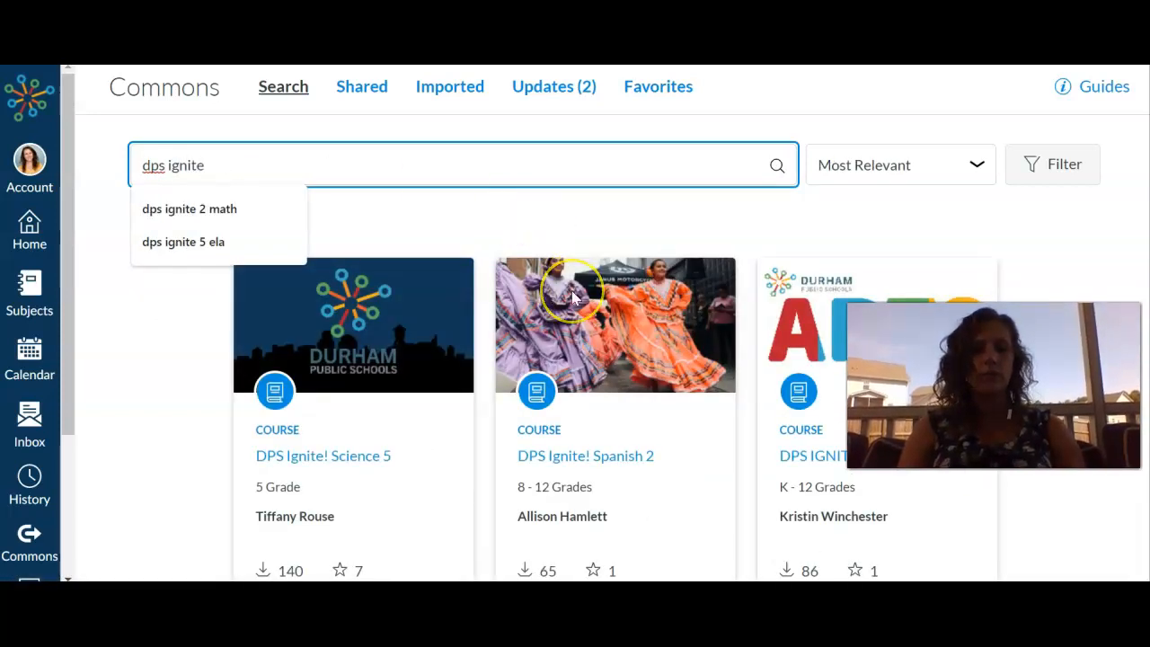
pyautogui.scroll(-4, 573, 297)
pyautogui.scroll(-4, 575, 299)
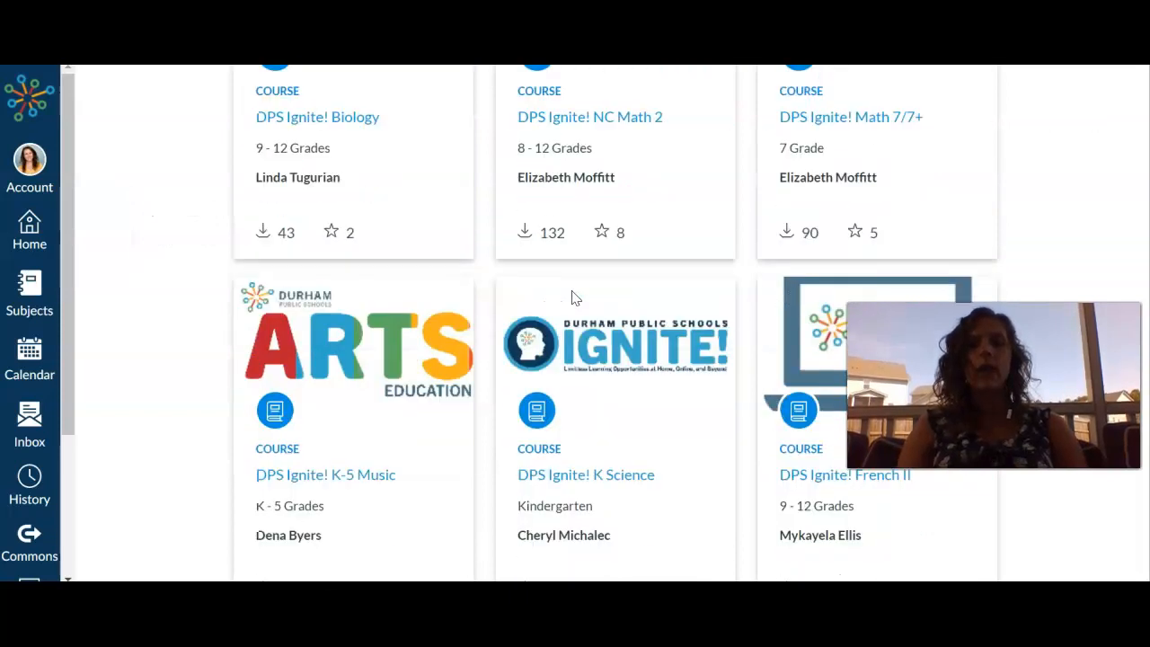
pyautogui.scroll(-12, 575, 299)
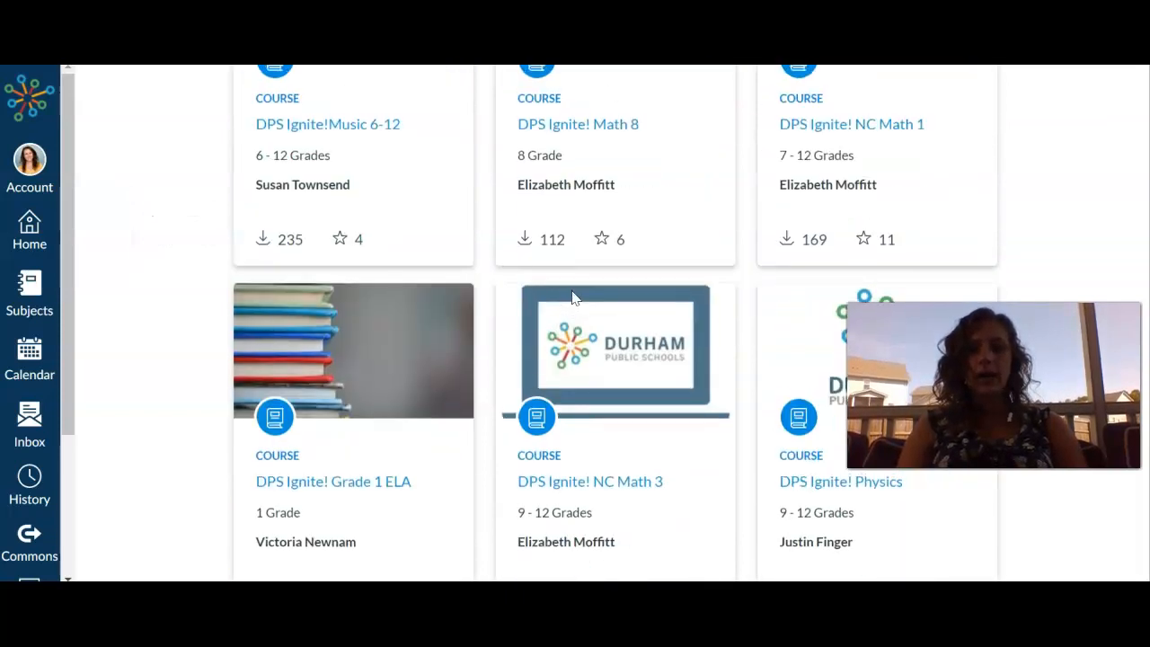
# Narrow the Commons search to "dps ignite 2 math" and open the DPS Ignite! Grade 2 Math course
pyautogui.scroll(15, 575, 299)
pyautogui.write('2 math')
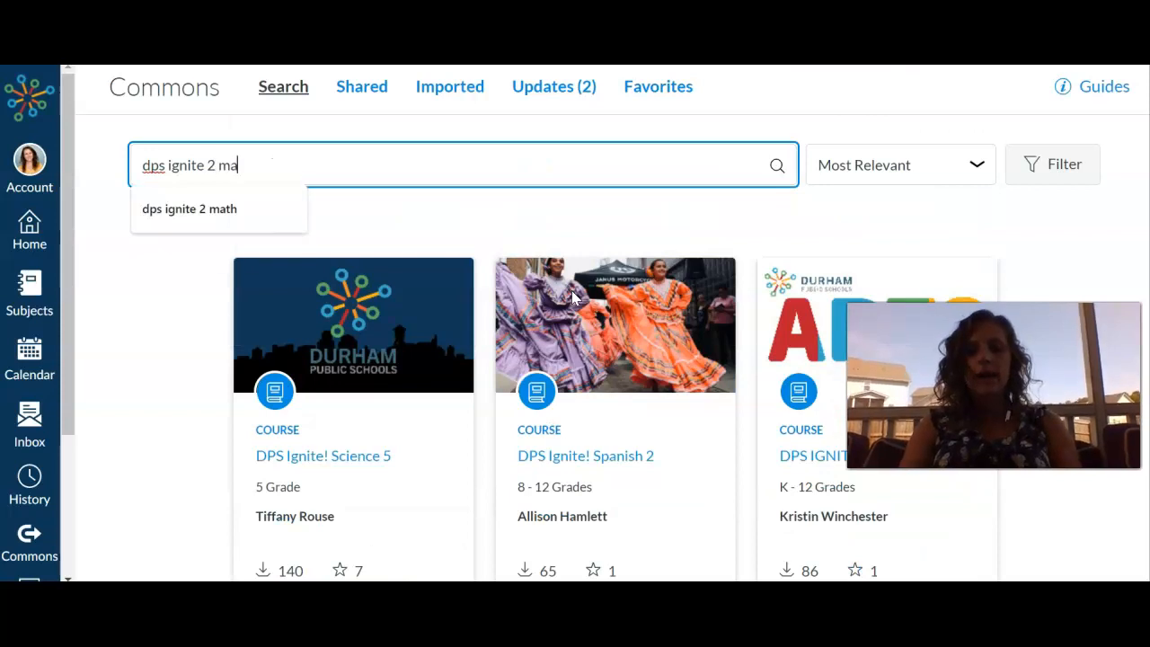
pyautogui.press('Return')
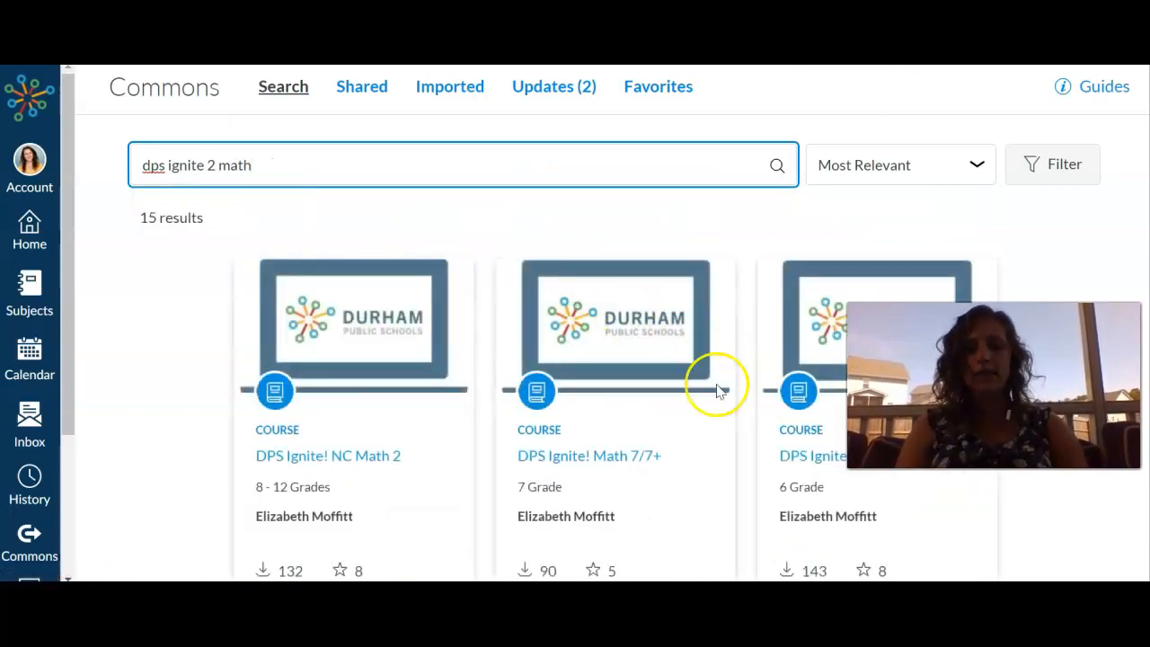
pyautogui.scroll(-2, 719, 404)
pyautogui.scroll(-3, 718, 410)
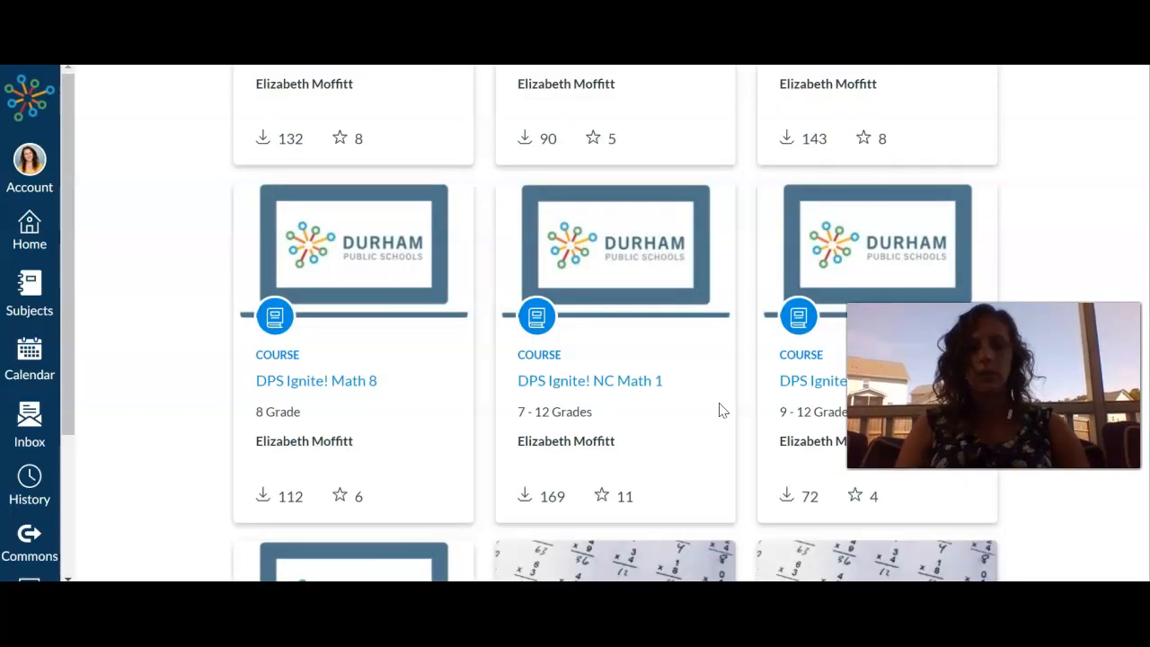
pyautogui.scroll(-6, 722, 410)
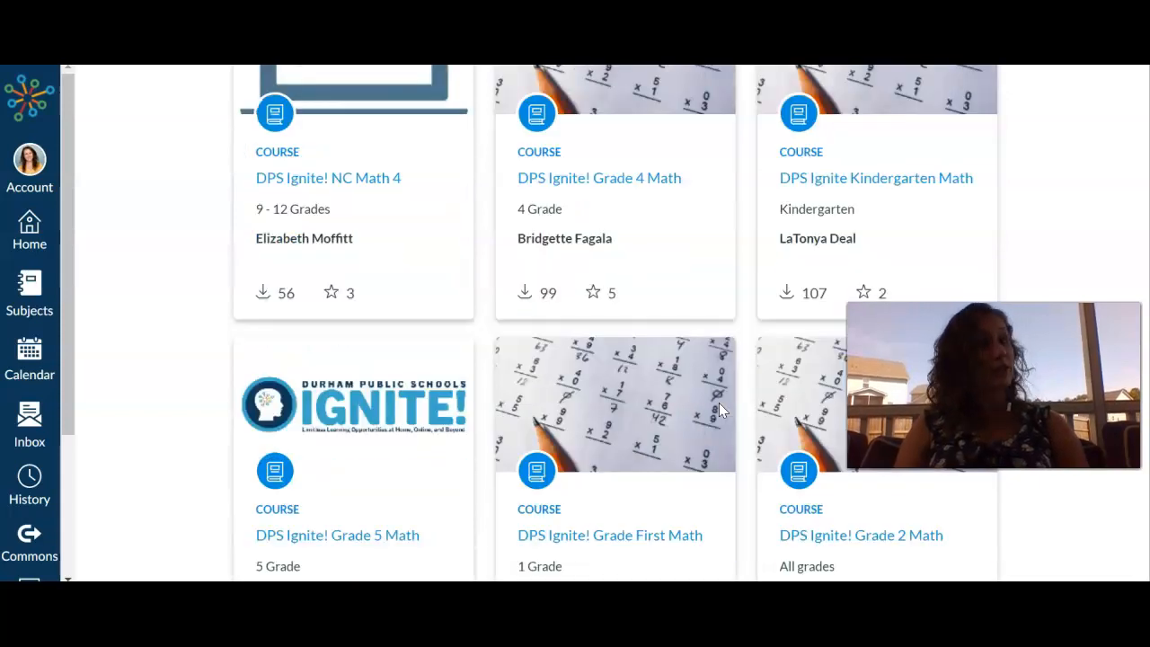
pyautogui.scroll(-1, 720, 410)
pyautogui.scroll(-4, 722, 411)
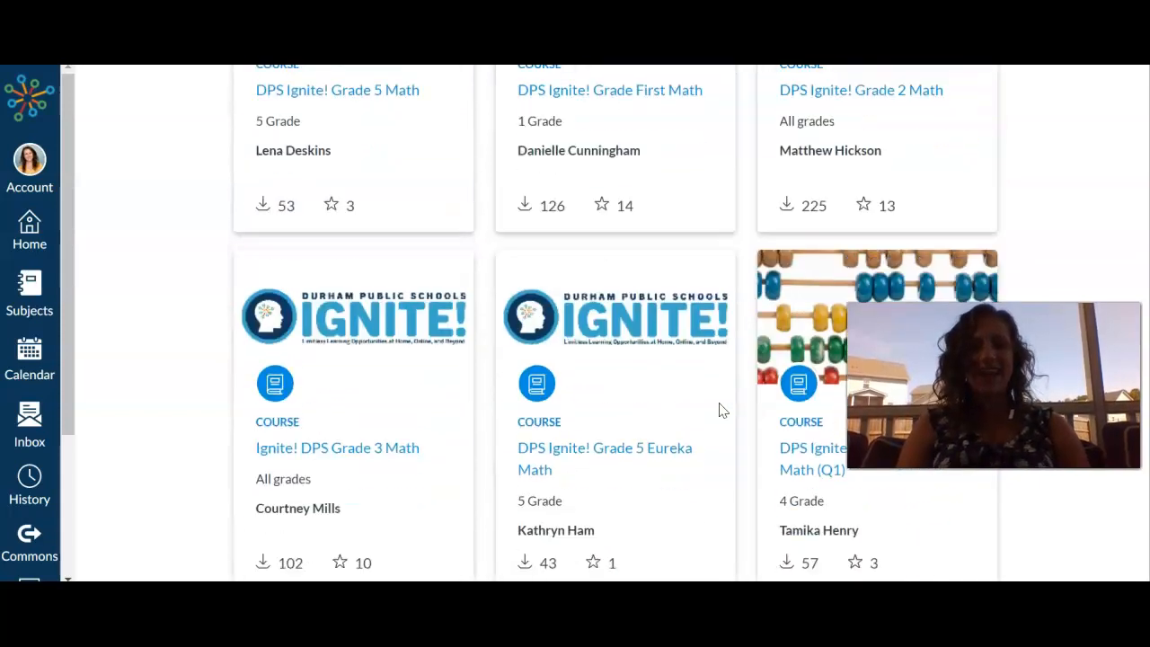
pyautogui.scroll(1, 721, 411)
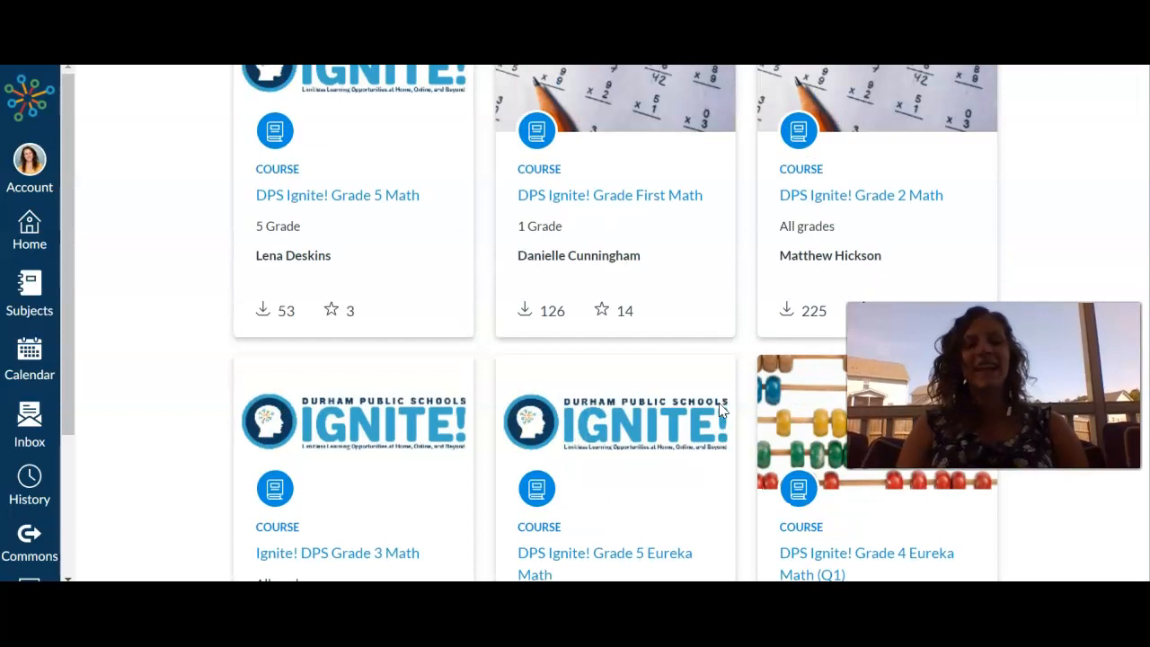
pyautogui.click(934, 200)
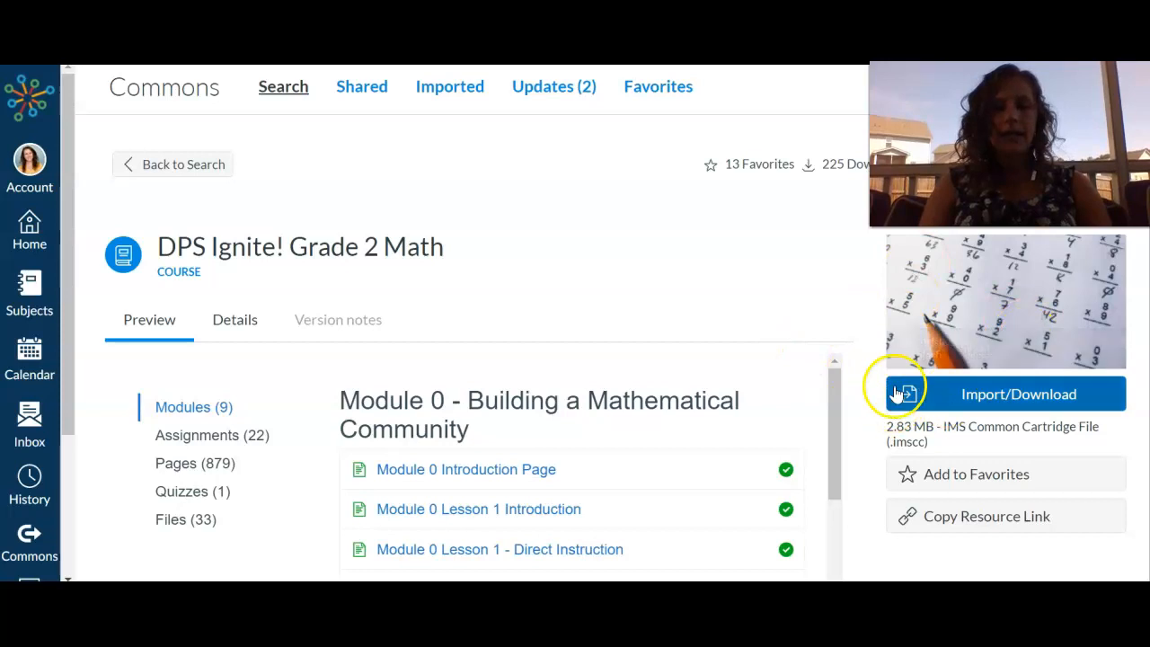
# Import the DPS Ignite! Grade 2 Math resource into Canvas PD Course
pyautogui.click(970, 398)
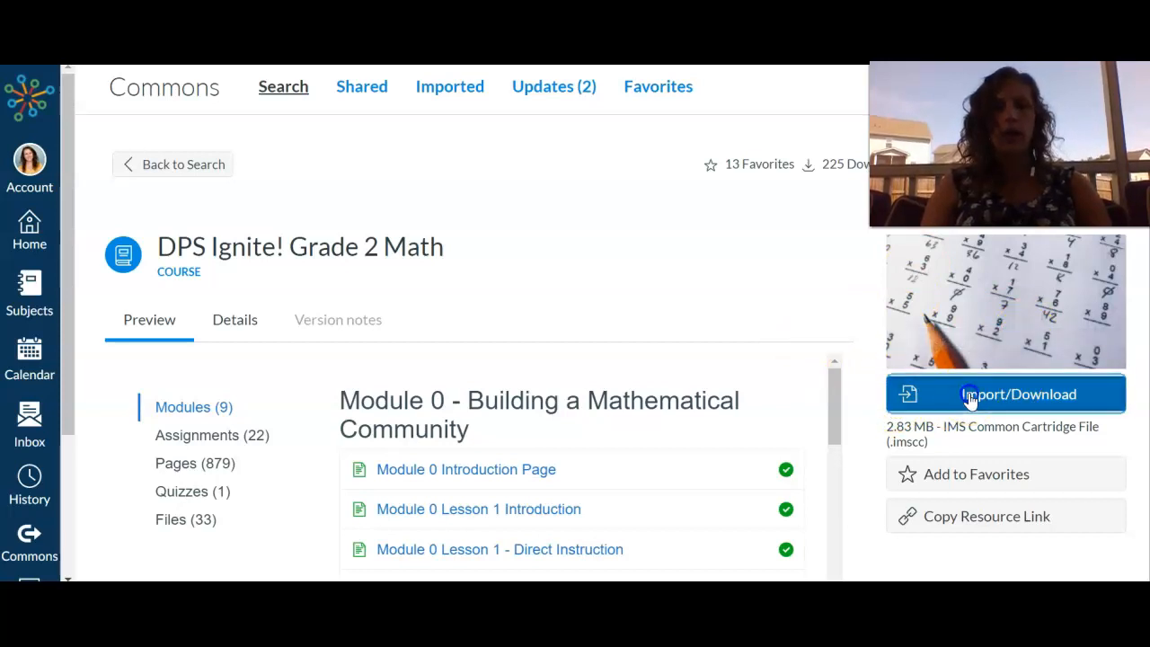
pyautogui.scroll(-5, 970, 402)
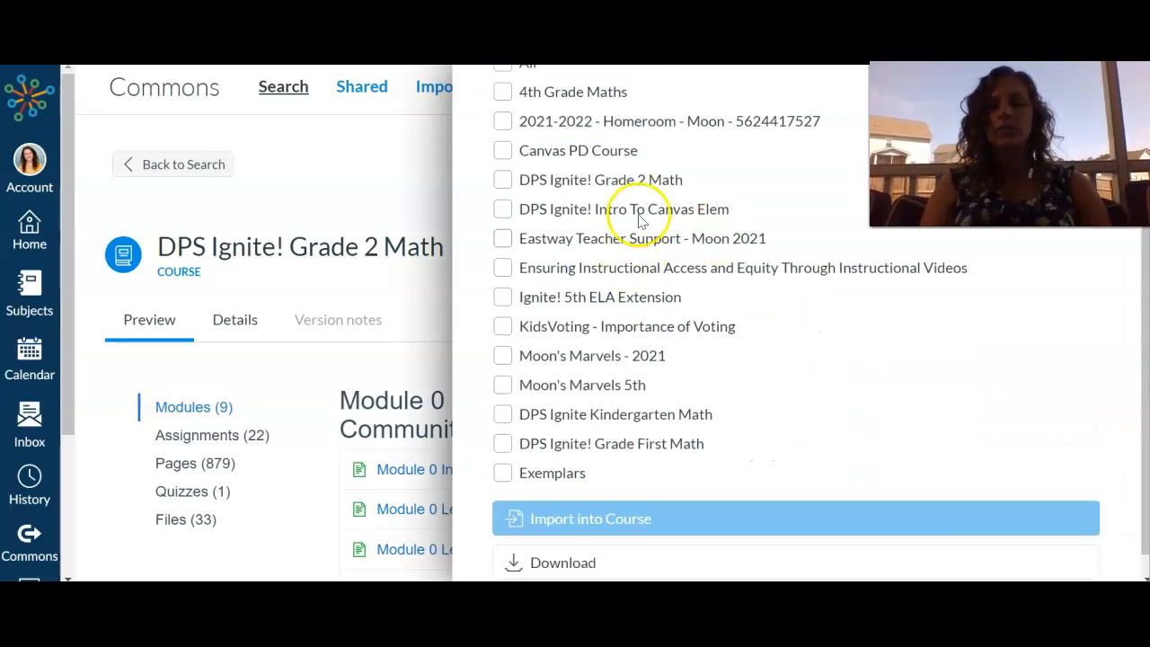
pyautogui.click(503, 151)
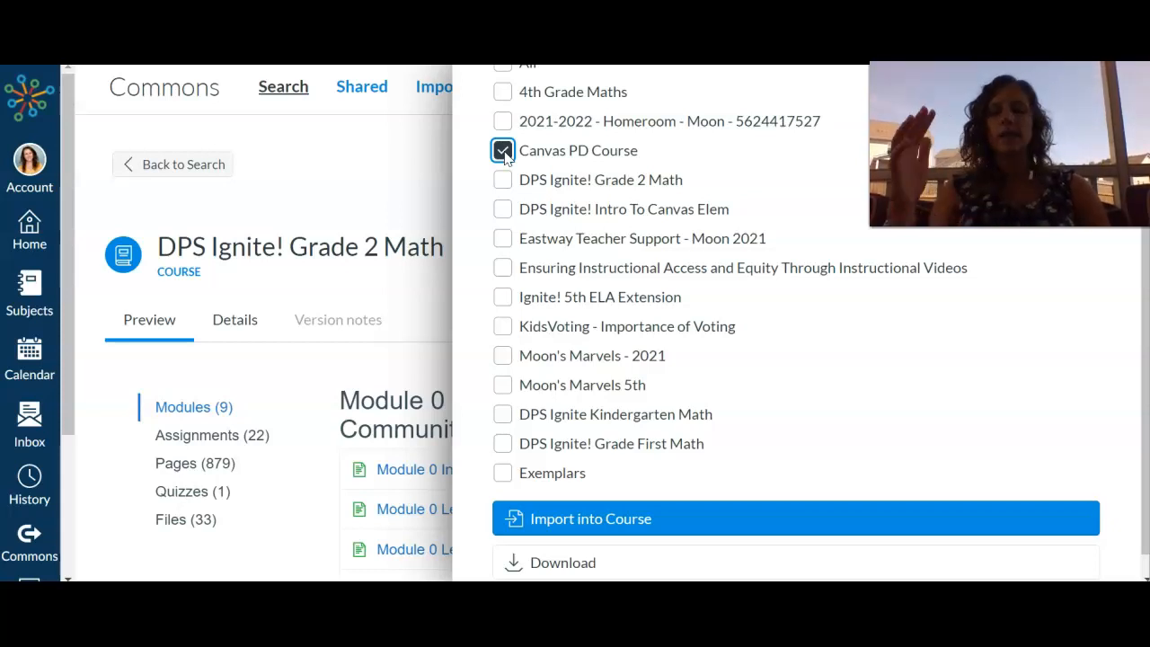
pyautogui.click(503, 151)
pyautogui.click(503, 151)
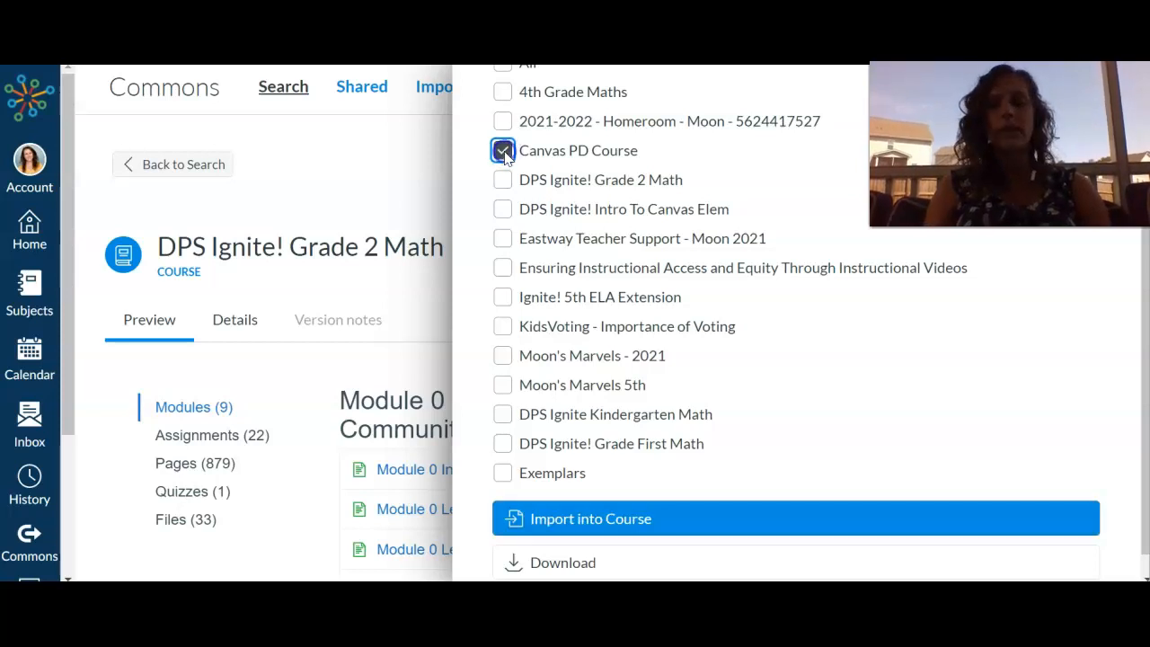
pyautogui.click(573, 530)
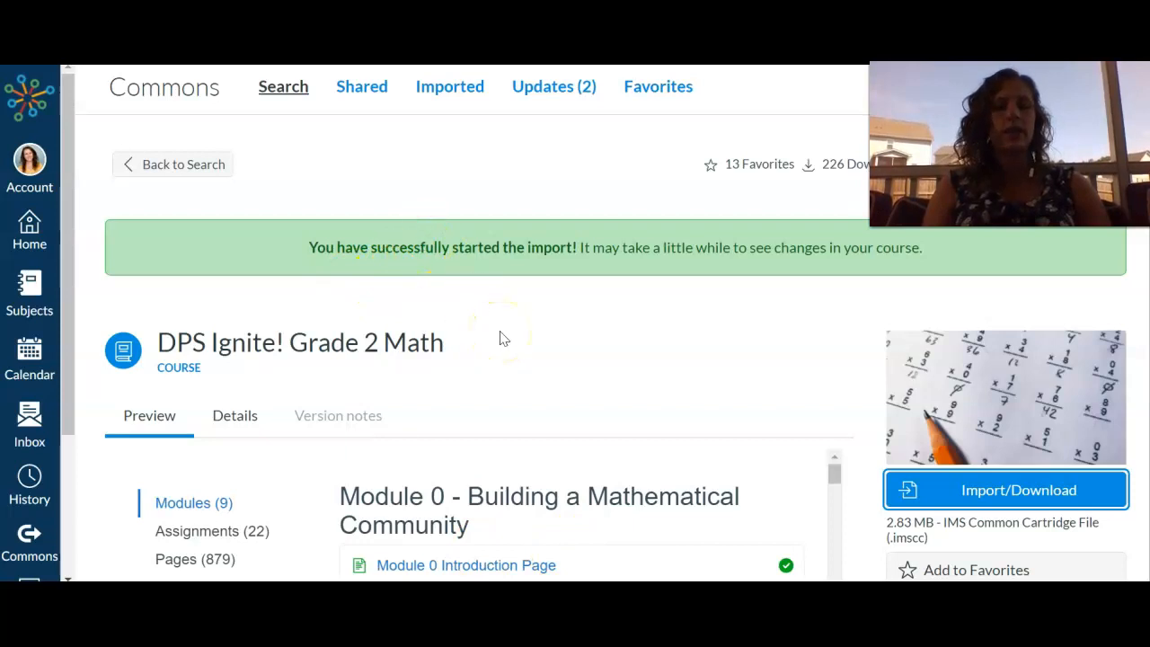
# Open Canvas PD Course from the published subjects and show its modules
pyautogui.scroll(-1, 503, 338)
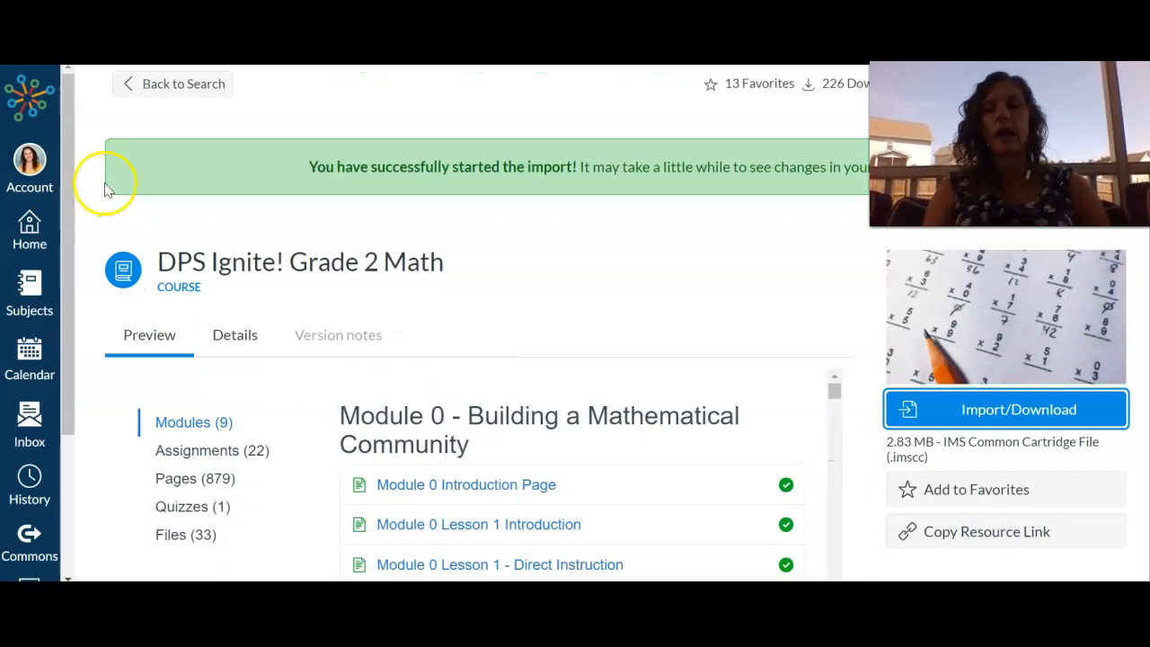
pyautogui.click(30, 284)
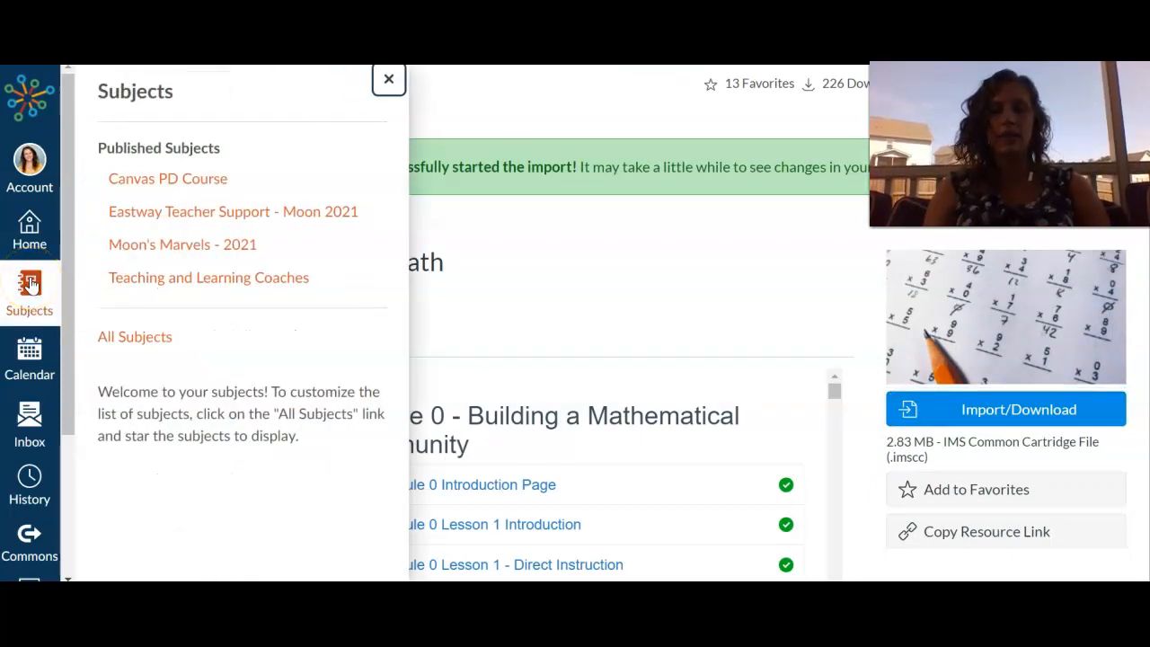
pyautogui.click(123, 176)
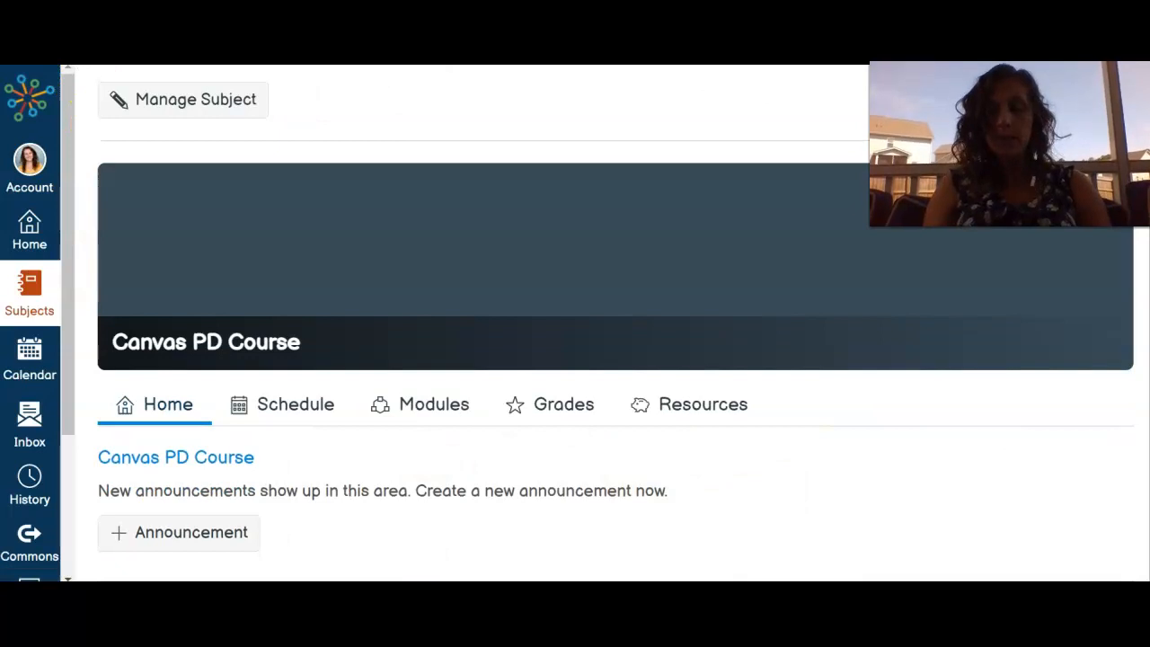
pyautogui.click(392, 406)
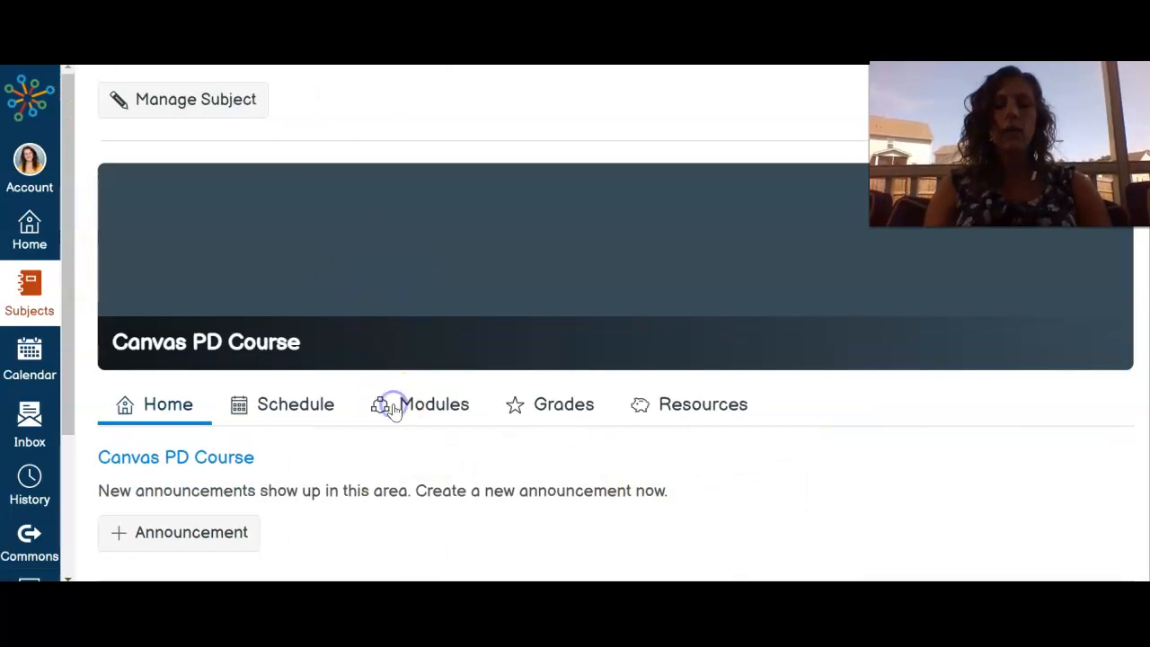
# Look through the course's modules, examining the imported Module 0 and Module 1 lesson pages
pyautogui.scroll(-5, 392, 409)
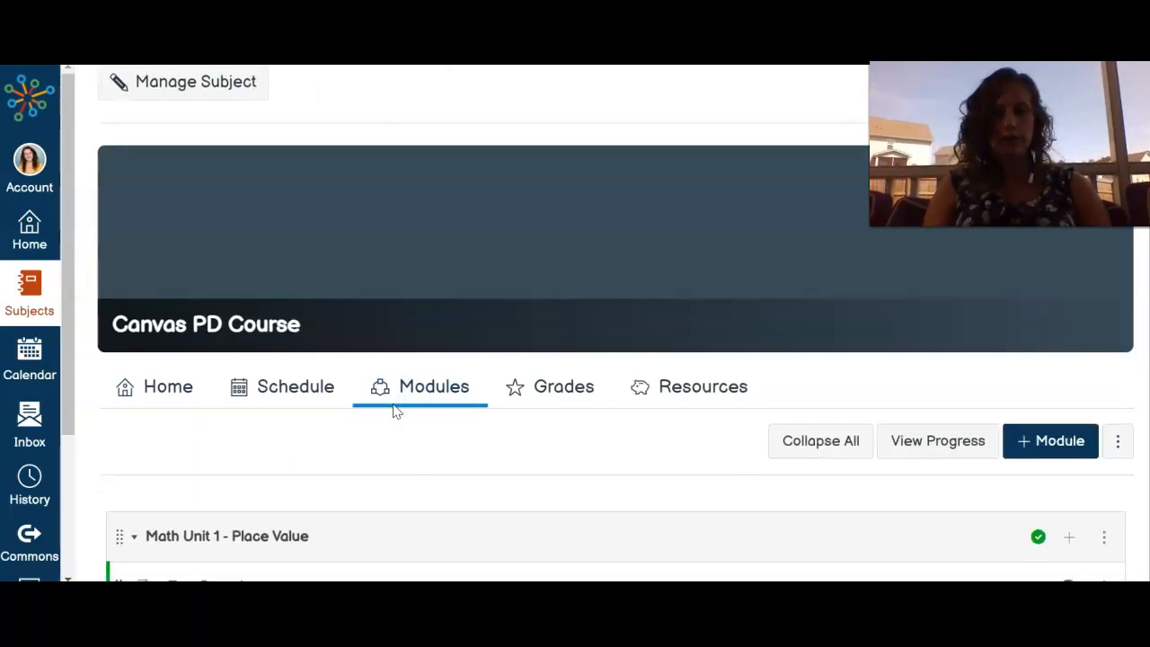
pyautogui.scroll(-5, 393, 409)
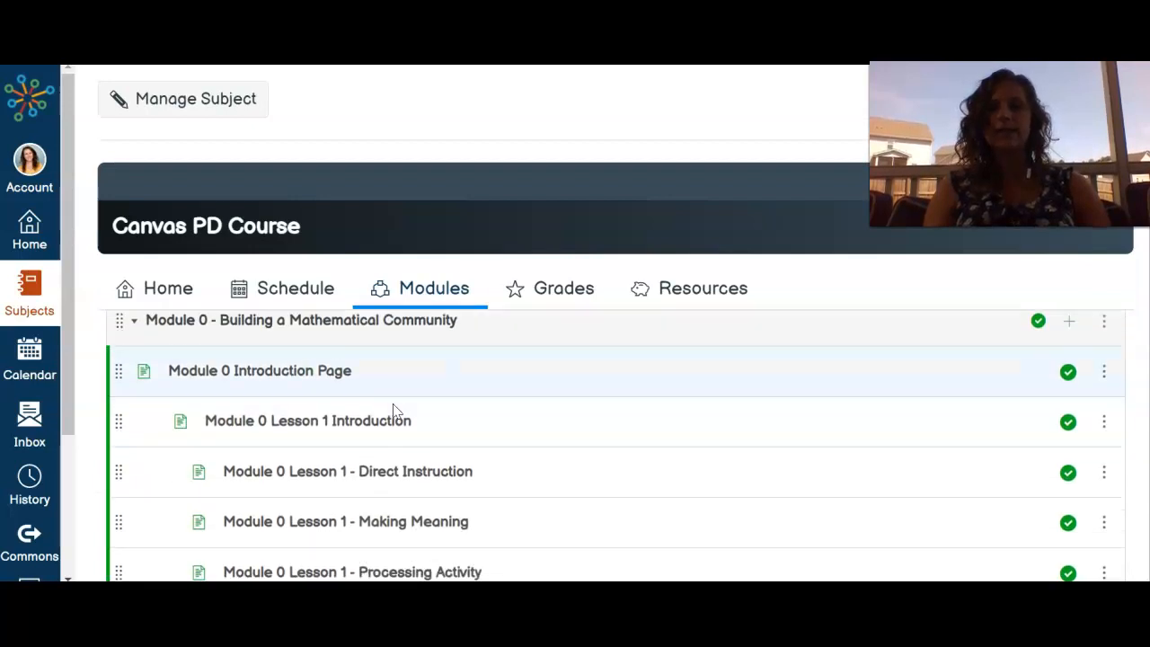
pyautogui.scroll(-5, 392, 409)
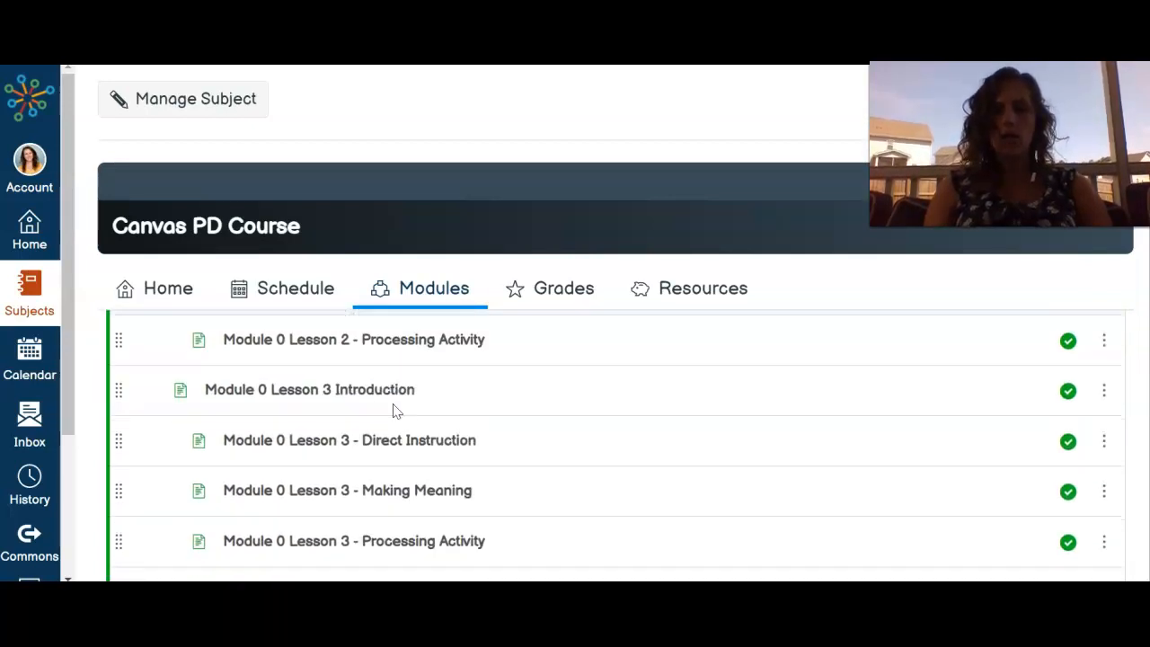
pyautogui.scroll(-1, 395, 411)
pyautogui.scroll(1, 398, 411)
pyautogui.scroll(-6, 351, 376)
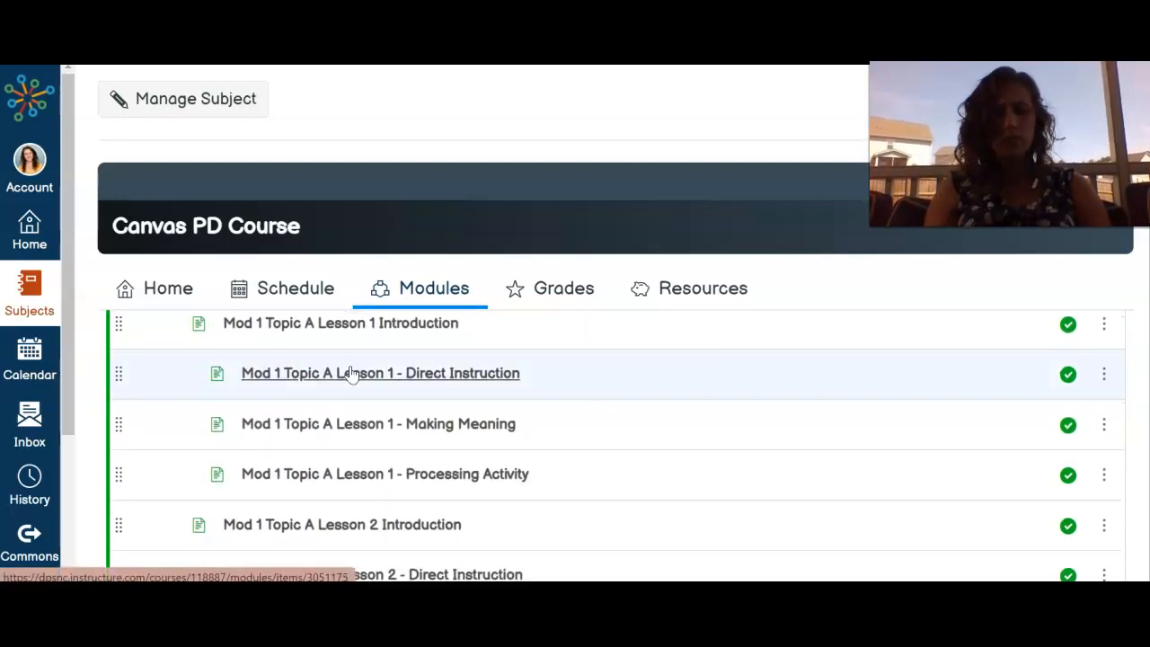
pyautogui.scroll(10, 350, 376)
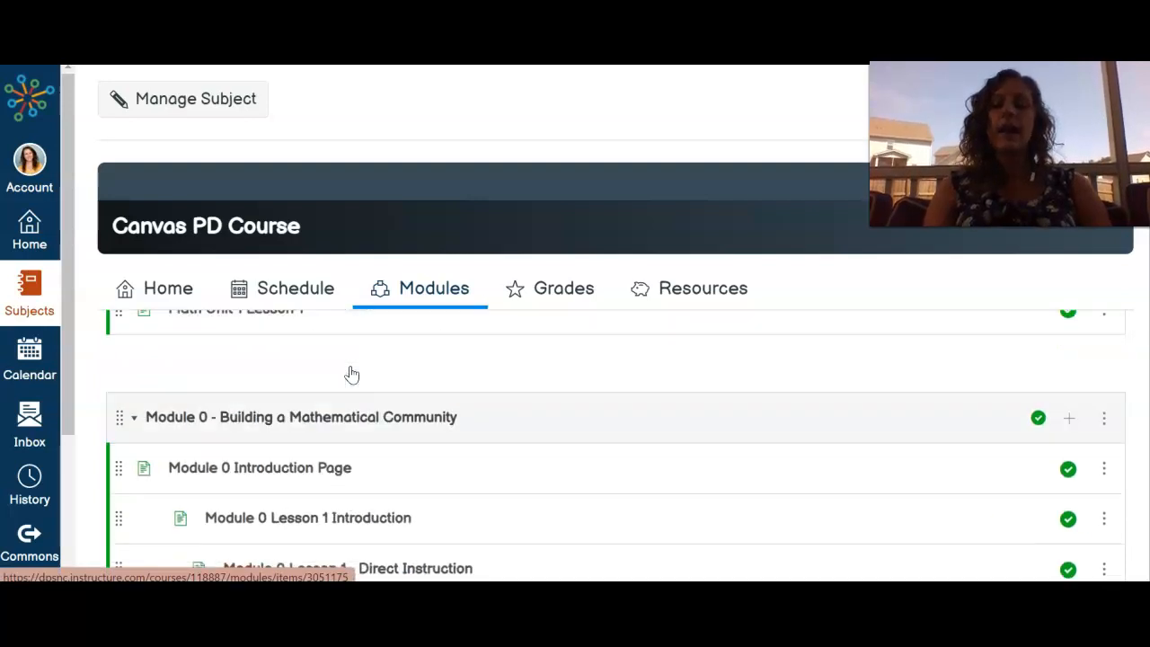
pyautogui.scroll(-5, 351, 375)
pyautogui.scroll(-6, 350, 374)
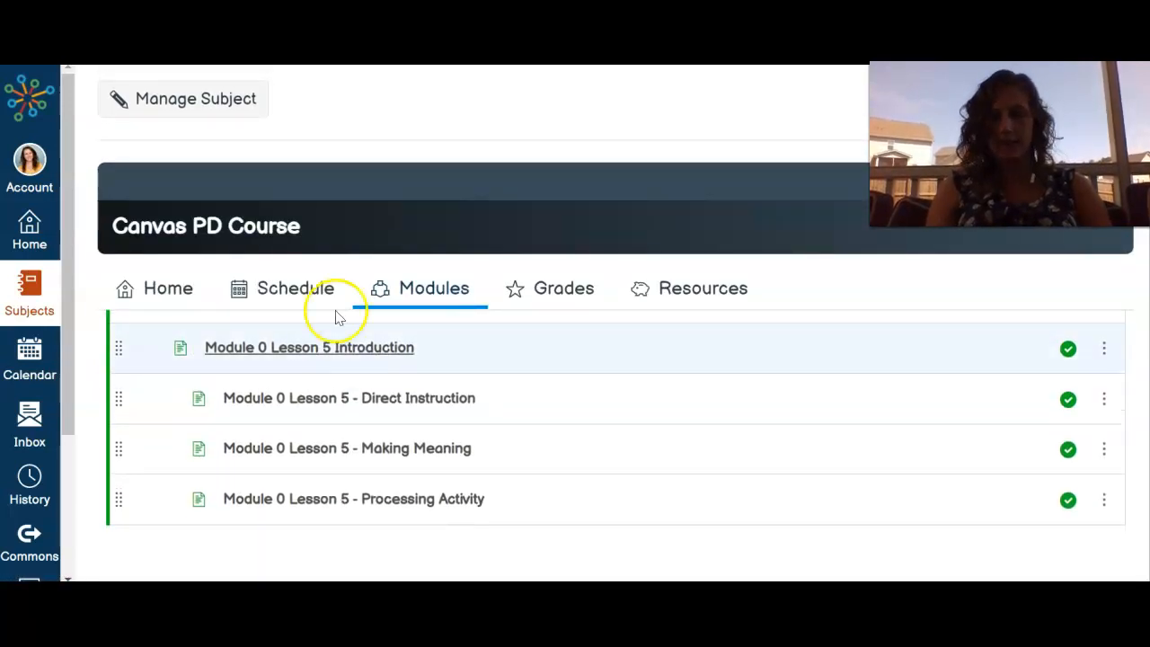
# Switch Canvas PD Course to its subject management view and open the modules page there
pyautogui.click(224, 99)
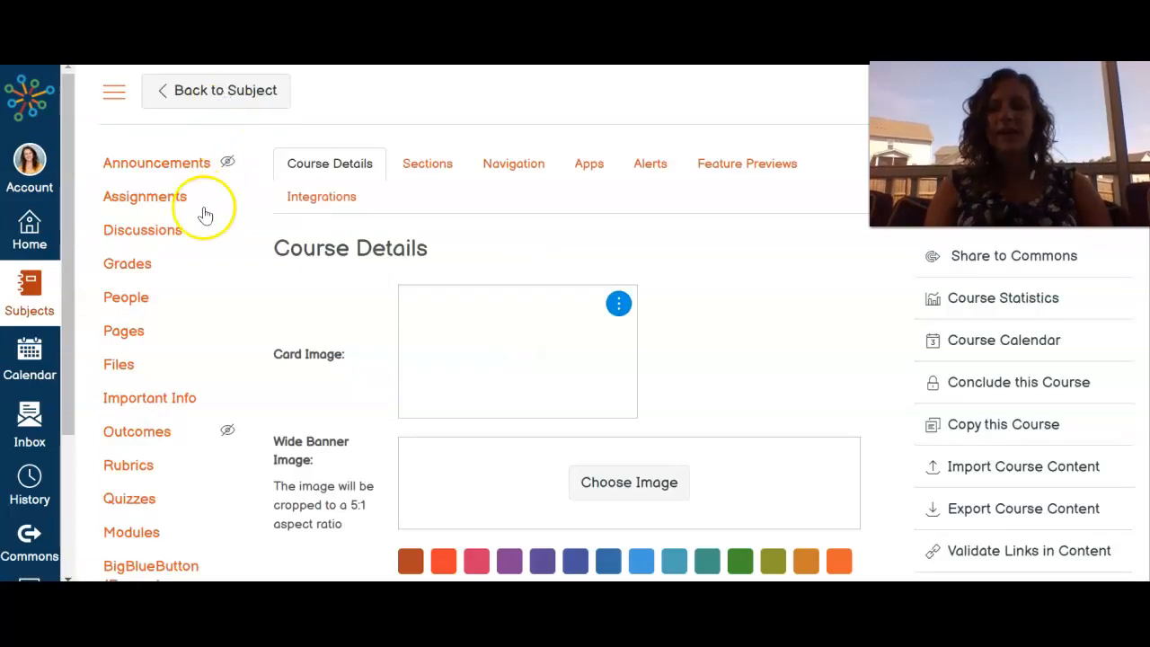
pyautogui.scroll(-1, 155, 294)
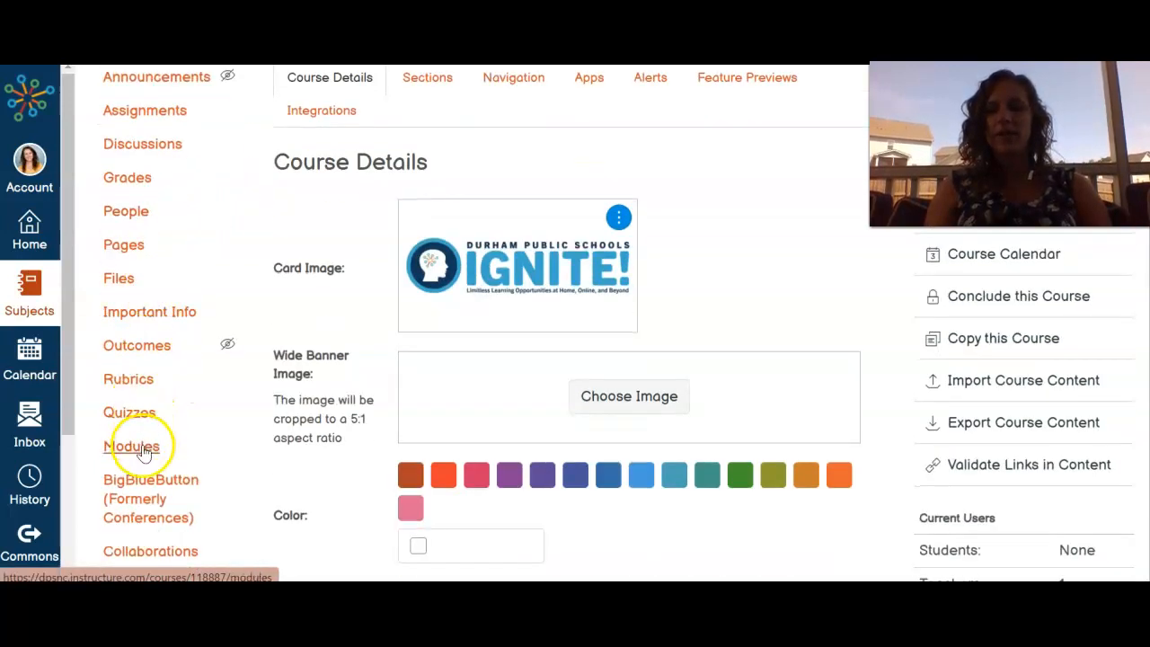
pyautogui.click(142, 448)
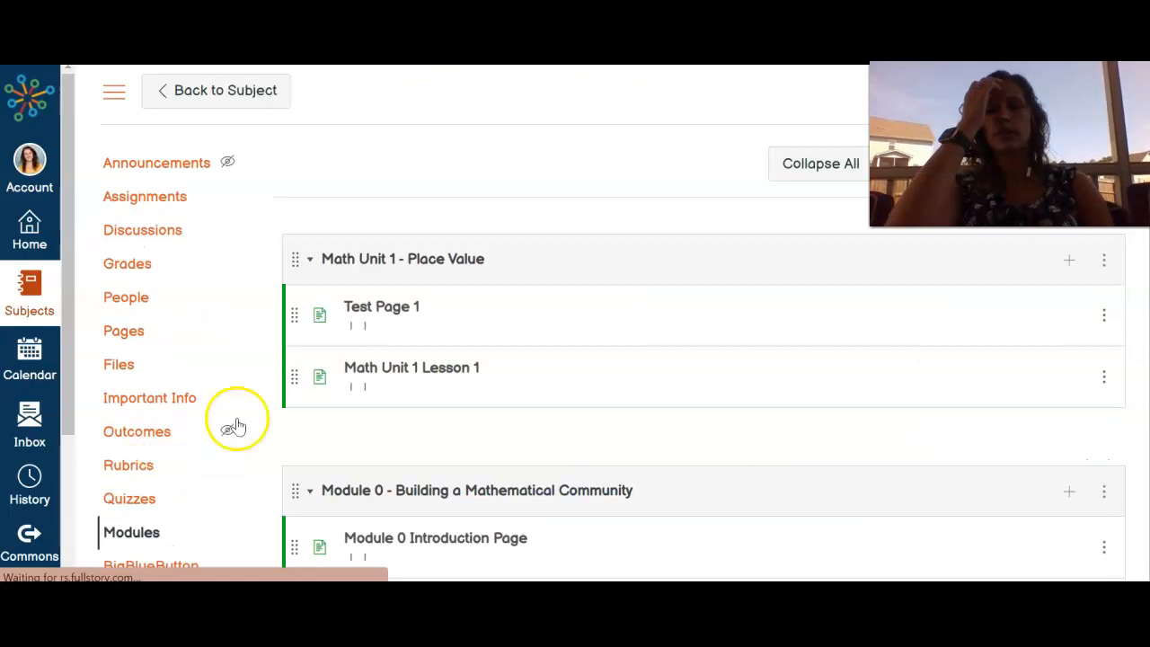
# Unpublish the module "Module 0 - Building a Mathematical Community"
pyautogui.scroll(-3, 569, 457)
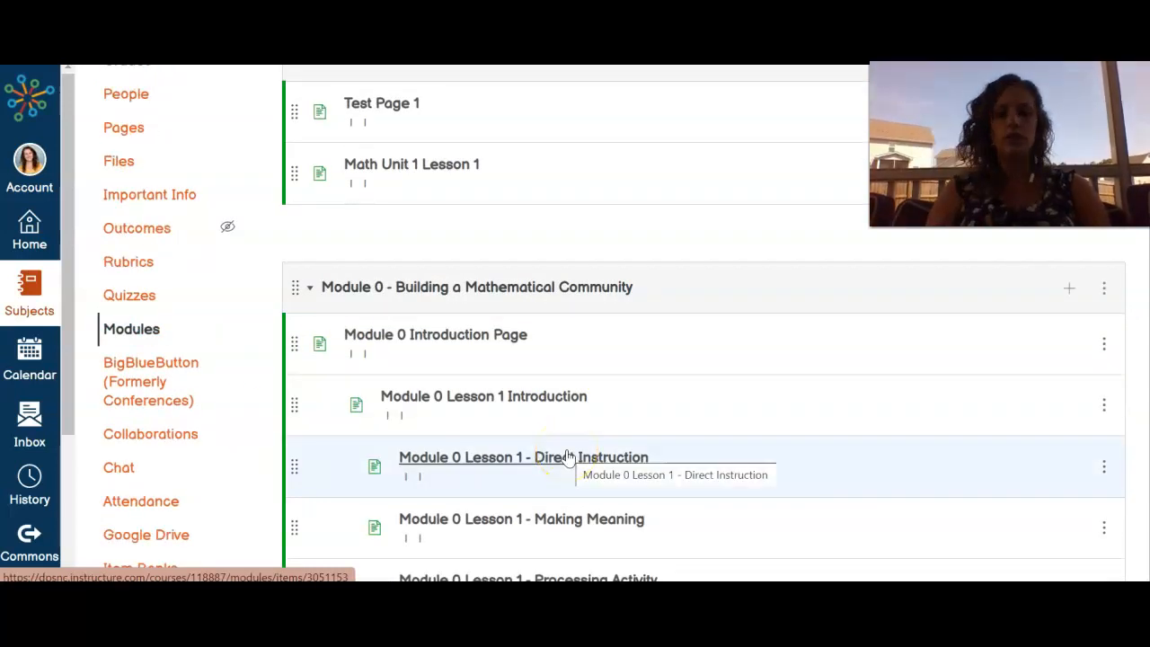
pyautogui.click(566, 458)
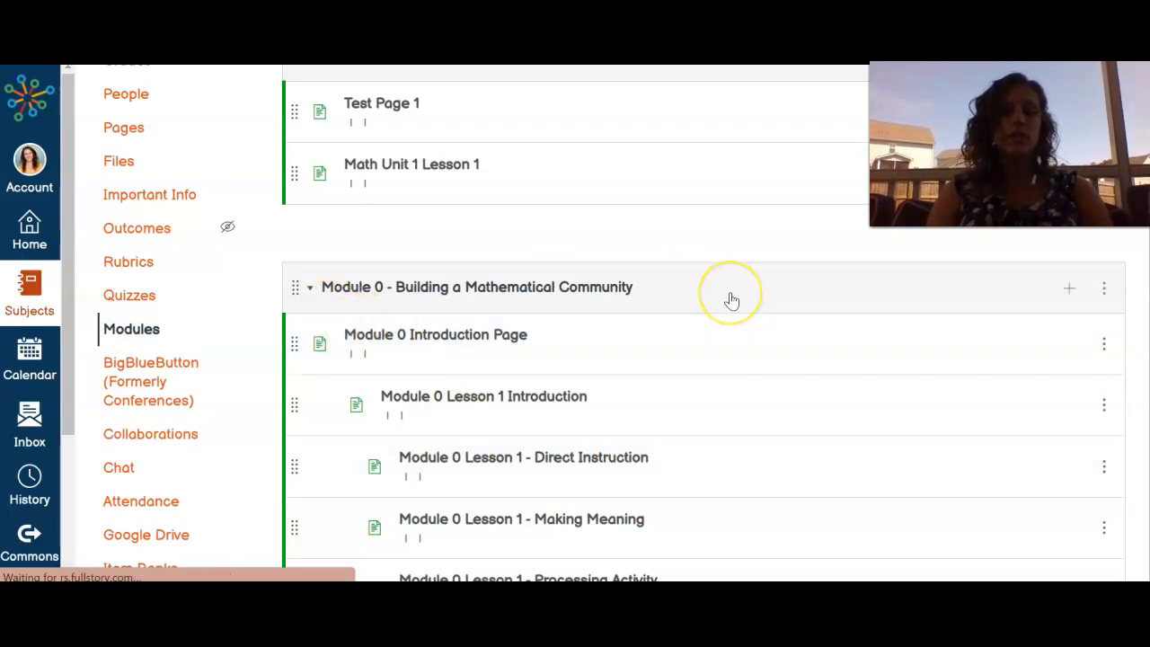
pyautogui.scroll(1, 731, 301)
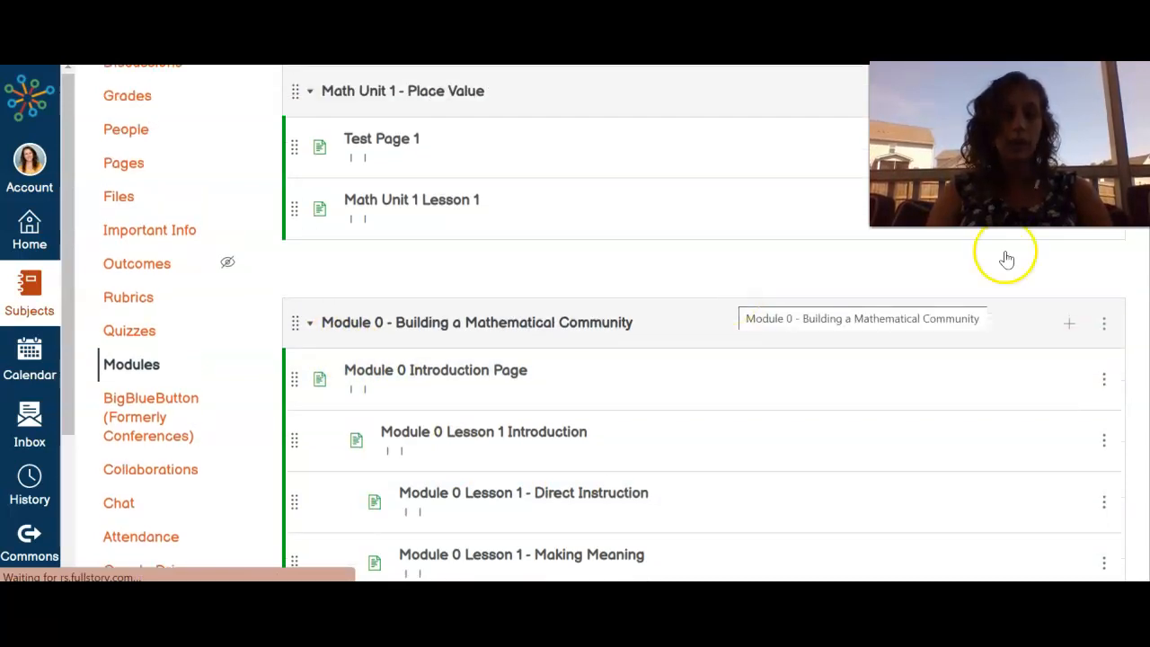
pyautogui.click(1111, 324)
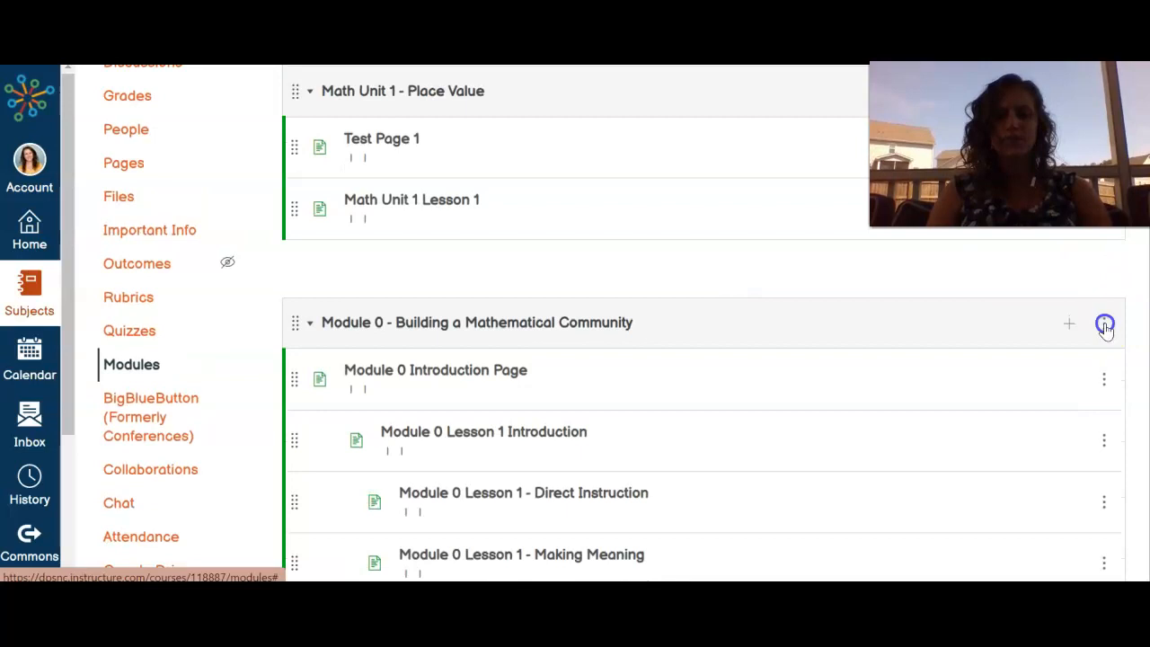
pyautogui.click(1105, 325)
pyautogui.click(1105, 345)
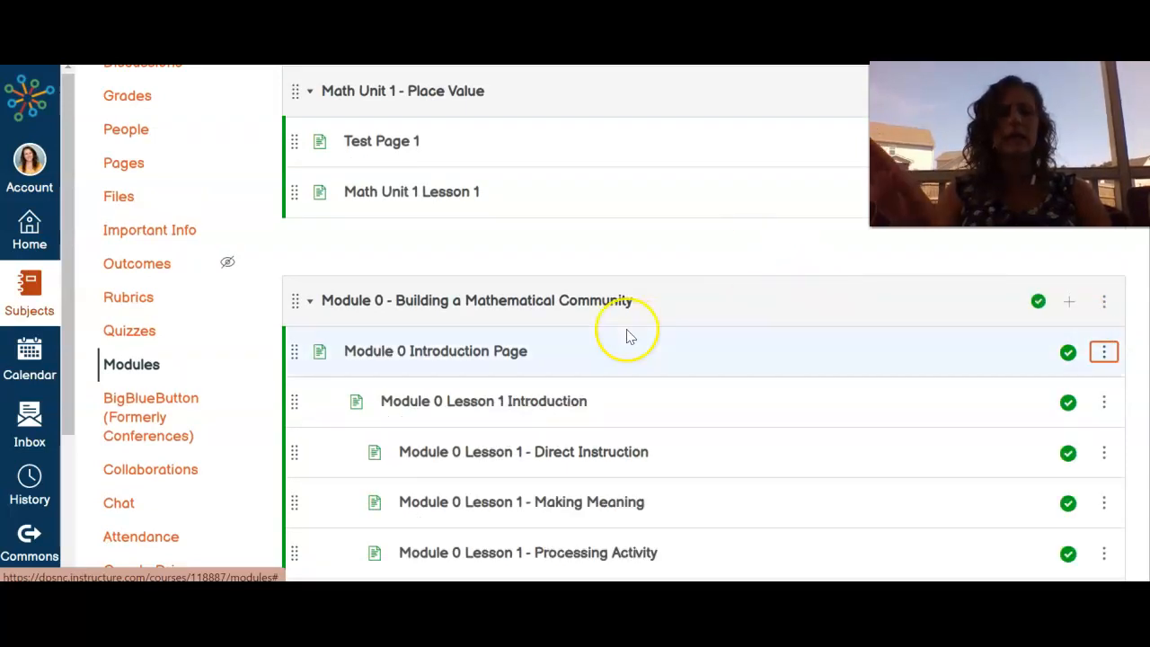
pyautogui.click(595, 269)
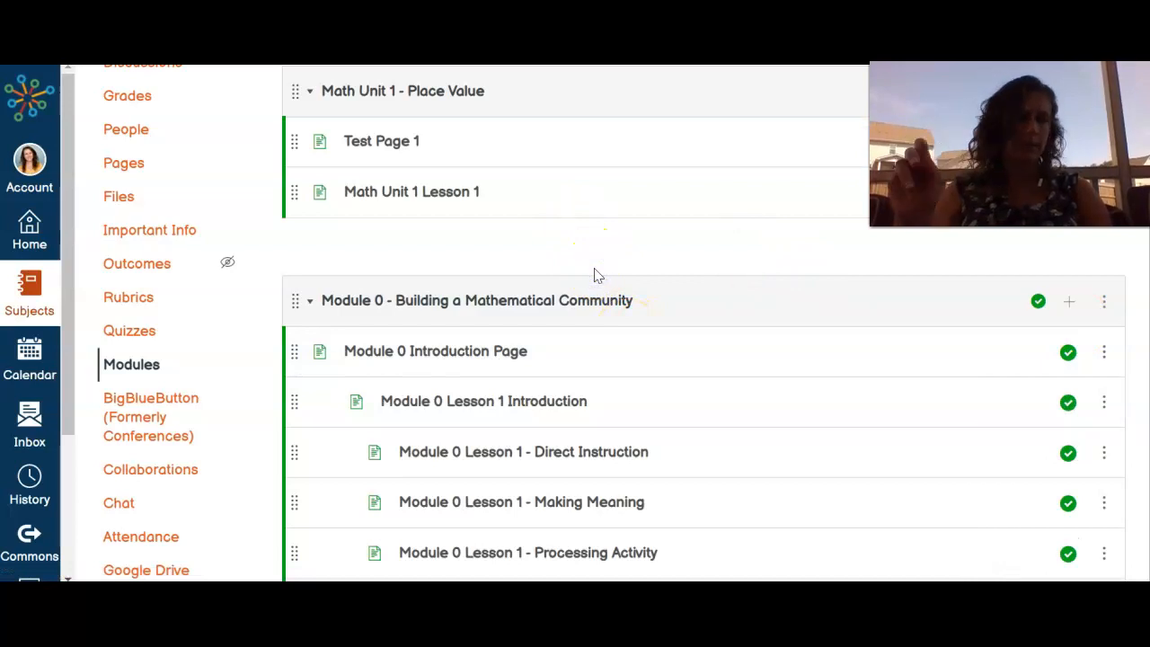
pyautogui.click(1036, 304)
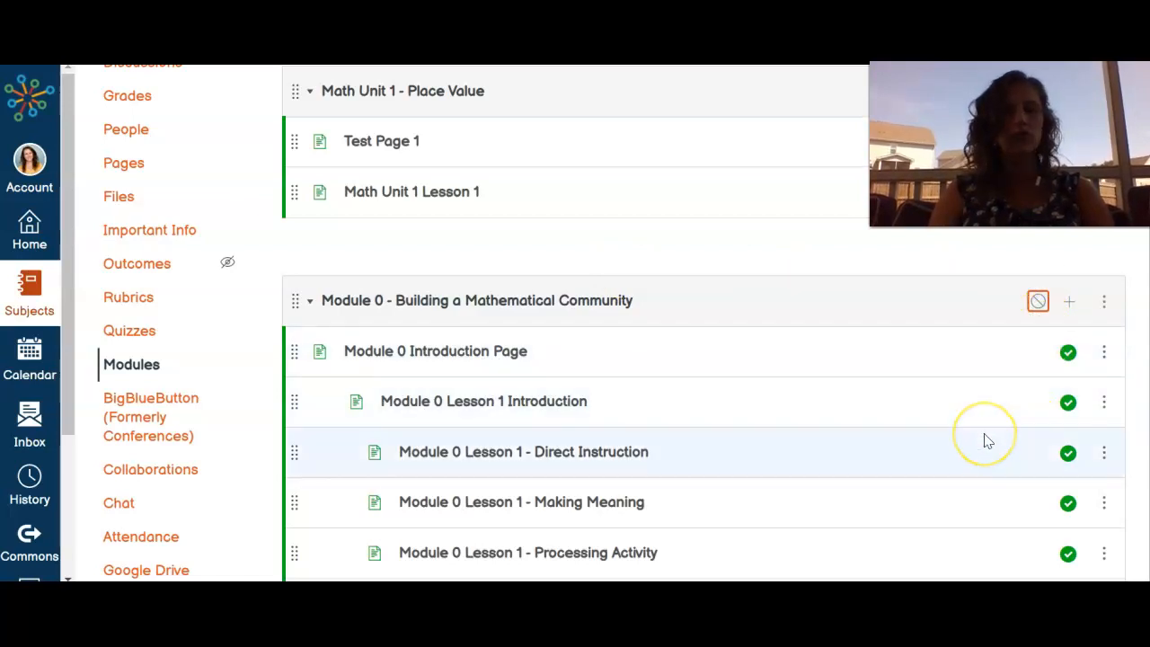
# Delete the module "Module 0 - Building a Mathematical Community" from the course
pyautogui.scroll(-2, 987, 441)
pyautogui.scroll(-6, 988, 440)
pyautogui.scroll(-5, 987, 440)
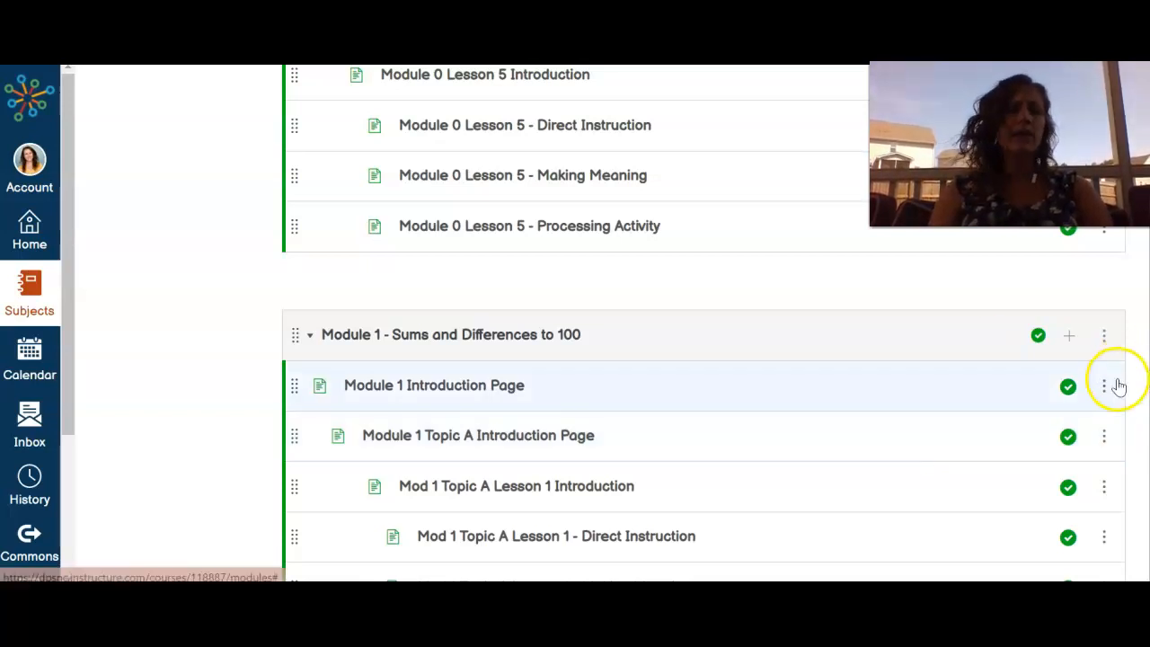
pyautogui.scroll(15, 835, 347)
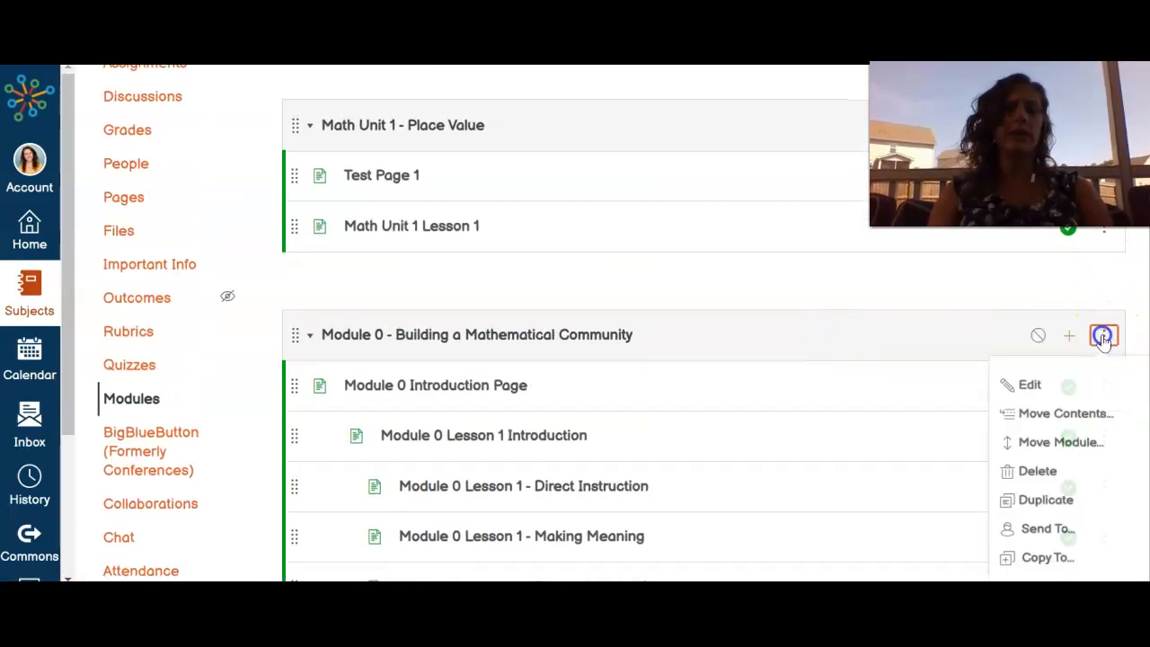
pyautogui.click(1104, 333)
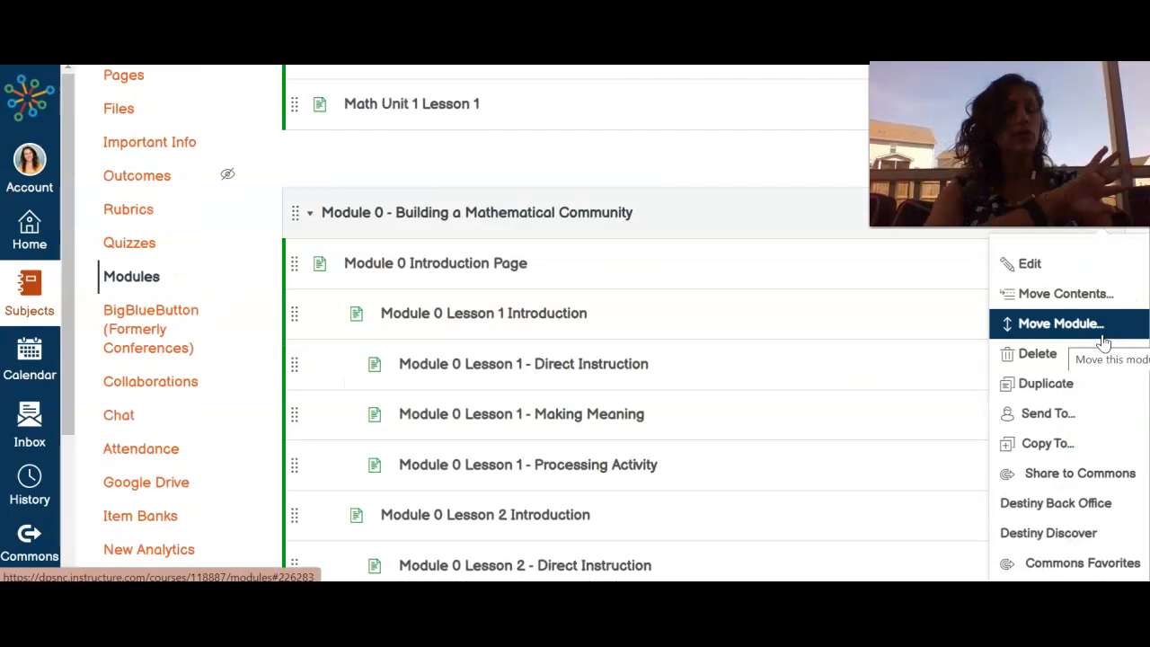
pyautogui.moveTo(1015, 179); pyautogui.dragTo(753, 185)
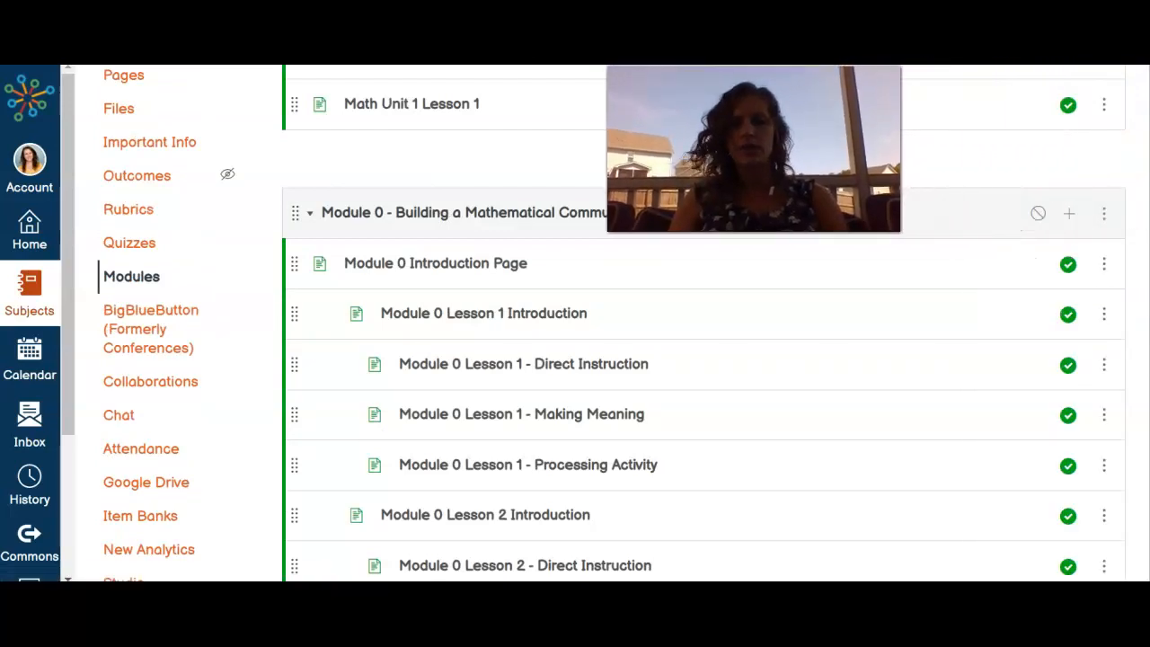
pyautogui.click(1104, 219)
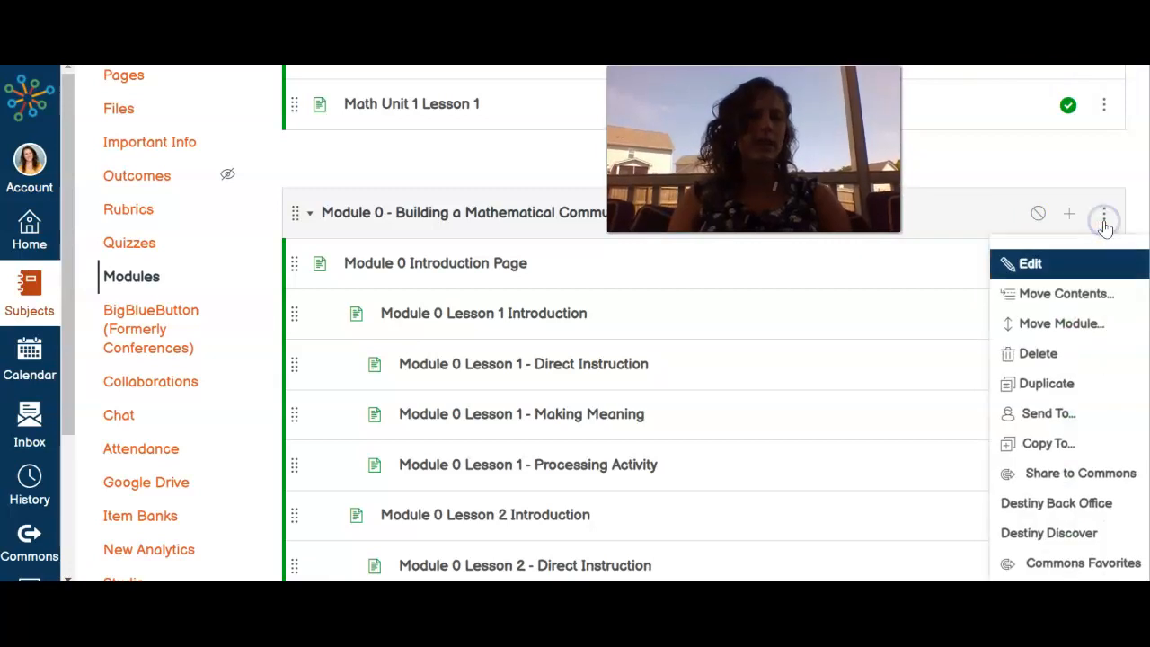
pyautogui.click(1051, 354)
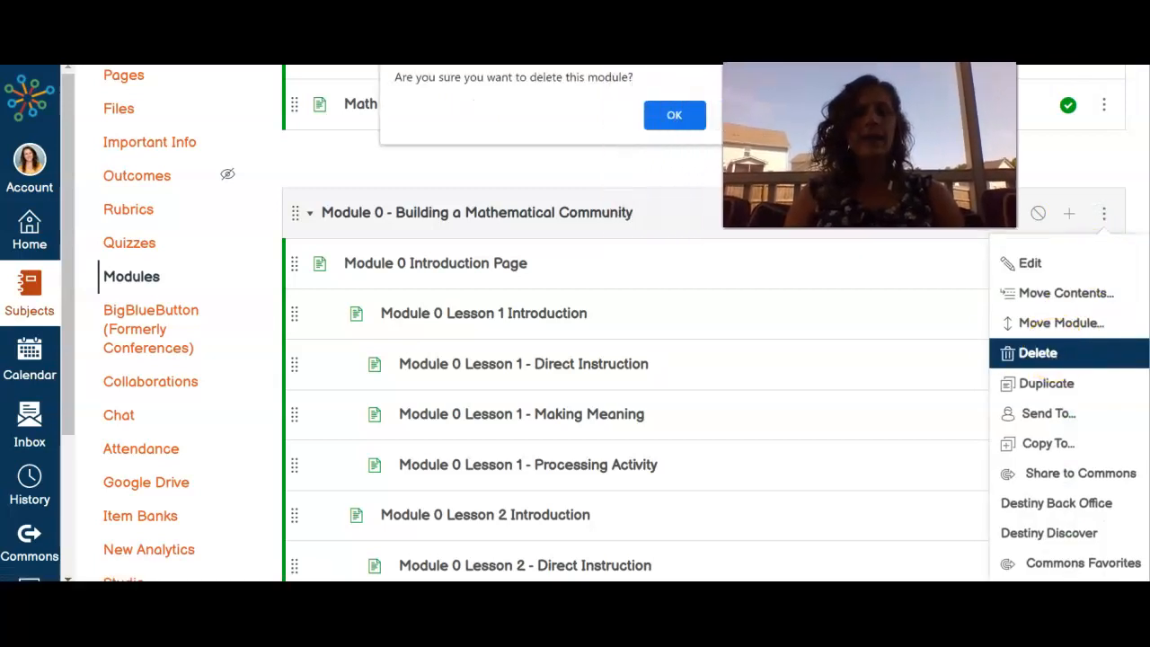
pyautogui.click(670, 113)
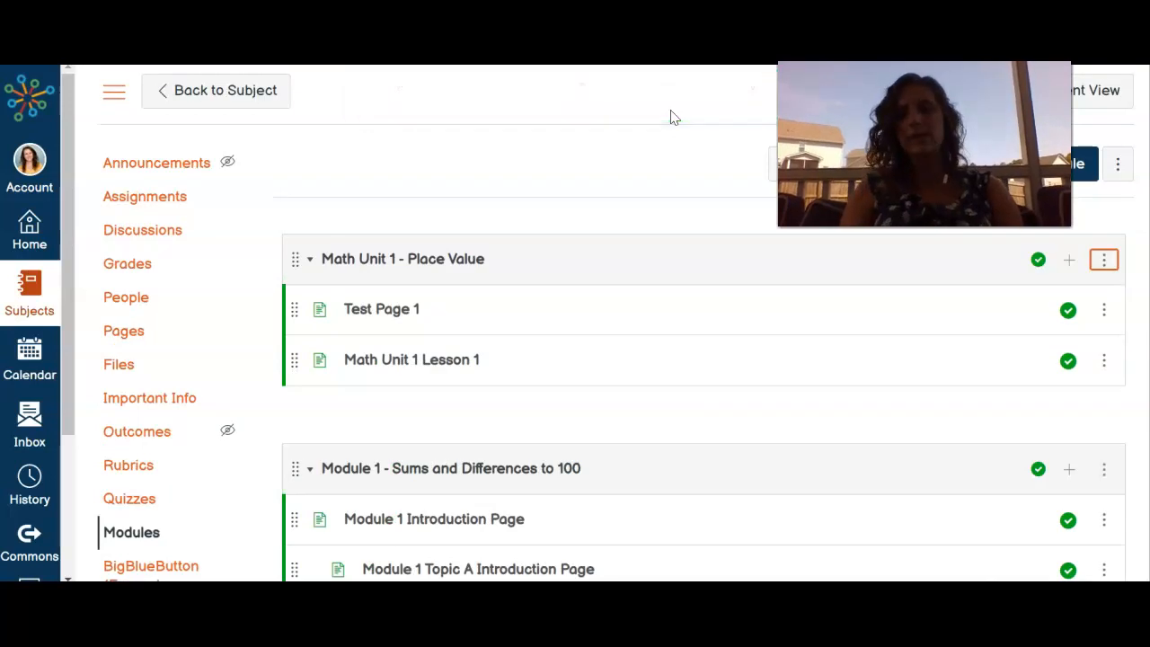
# Unpublish the Module 1 Introduction Page and the Mod 1 Topic A Lesson 1 - Processing Activity page
pyautogui.scroll(-3, 577, 333)
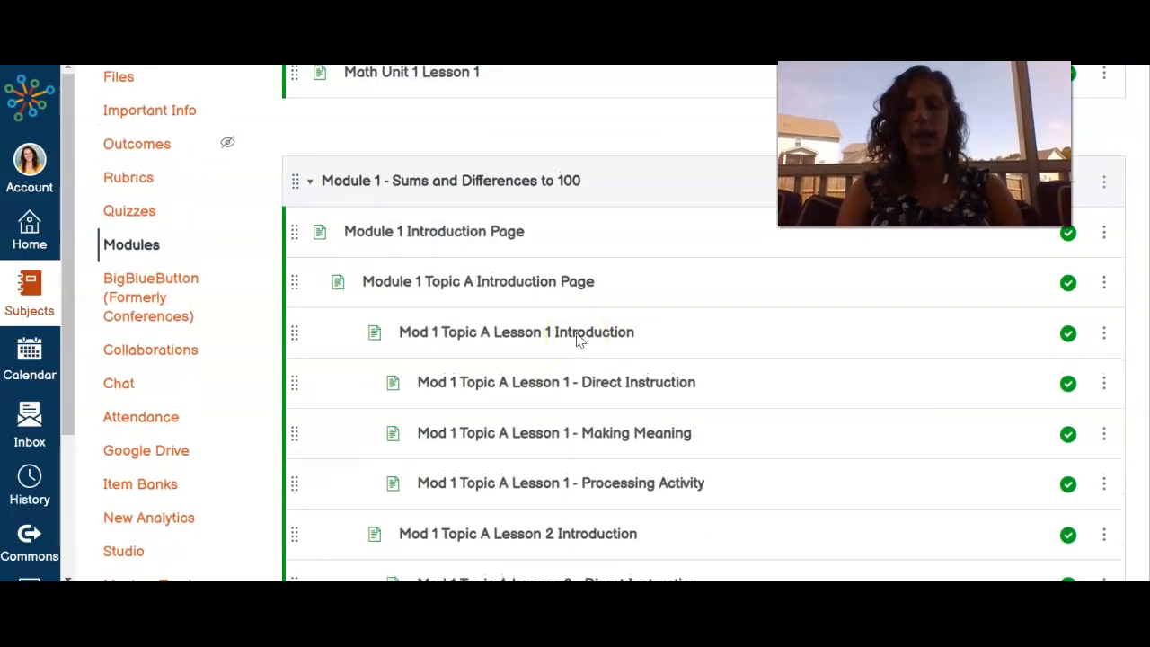
pyautogui.scroll(1, 579, 337)
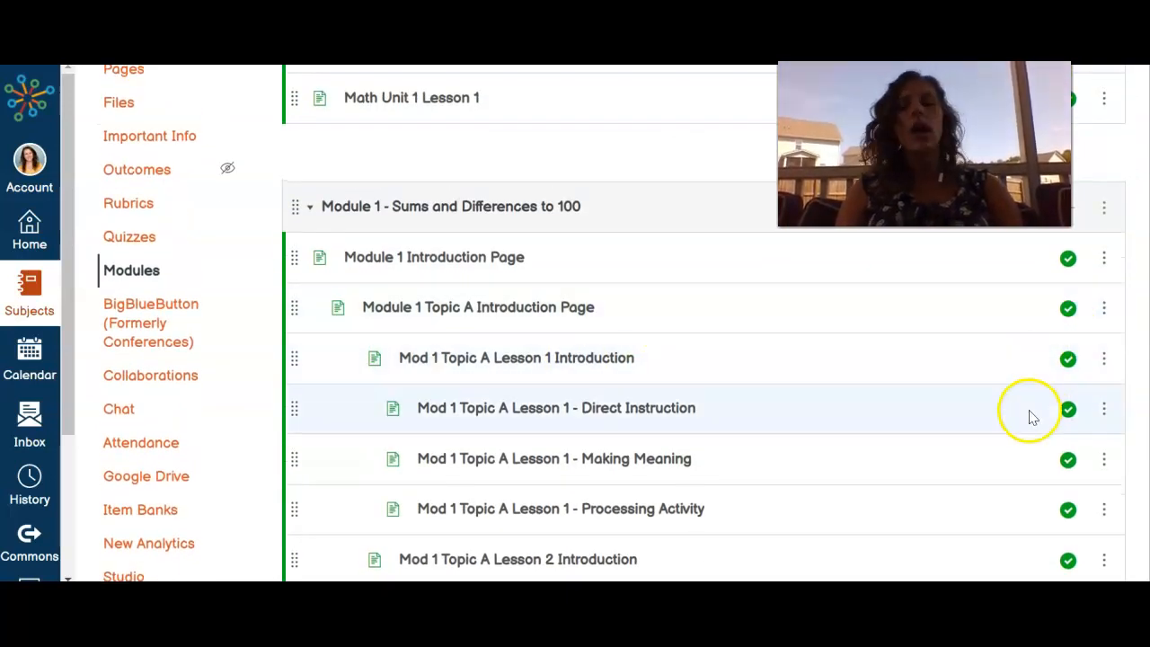
pyautogui.click(1069, 262)
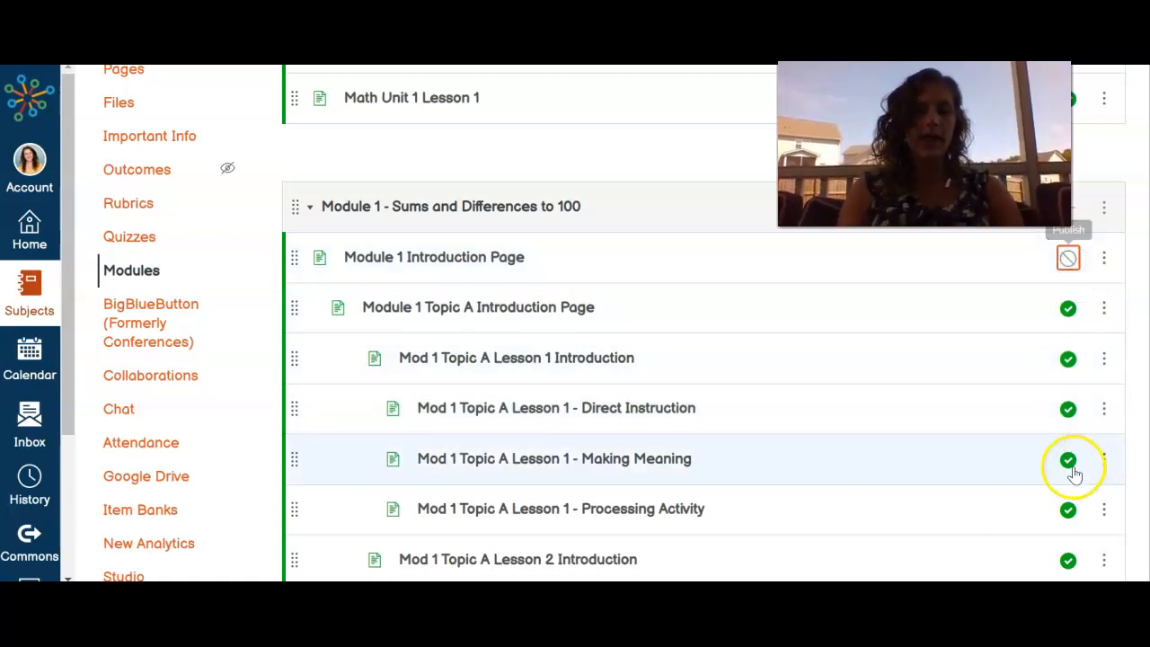
pyautogui.click(1066, 510)
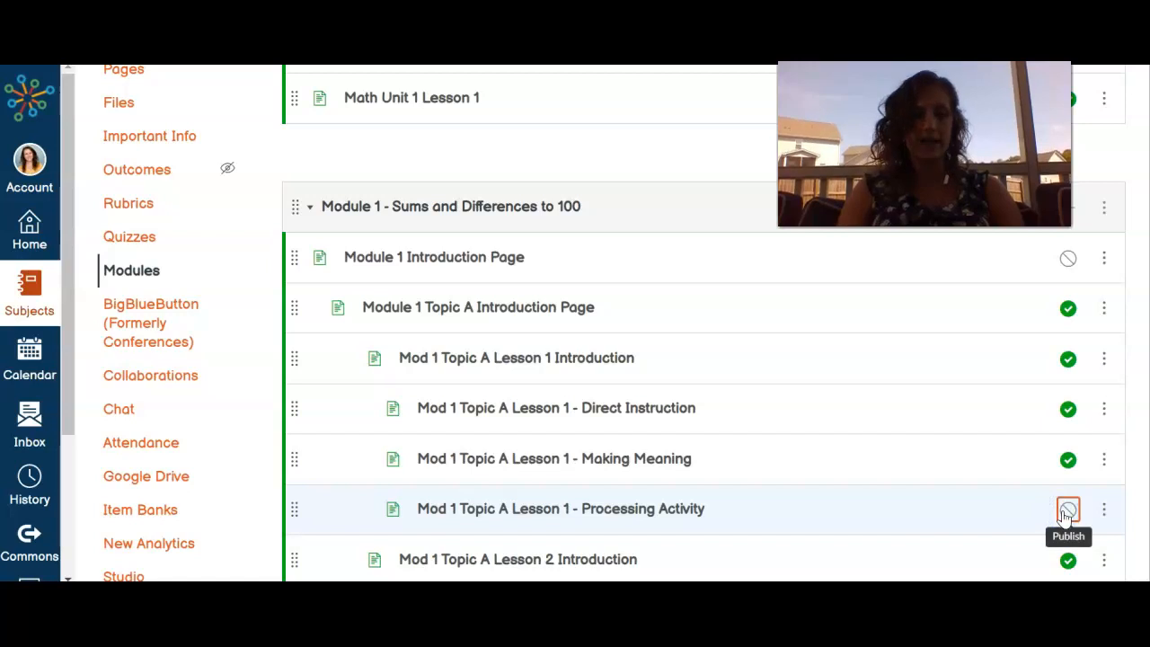
# Remove the Mod 1 Topic A Lesson 1 - Processing Activity page from Module 1 - Sums and Differences to 100
pyautogui.scroll(-1, 1067, 512)
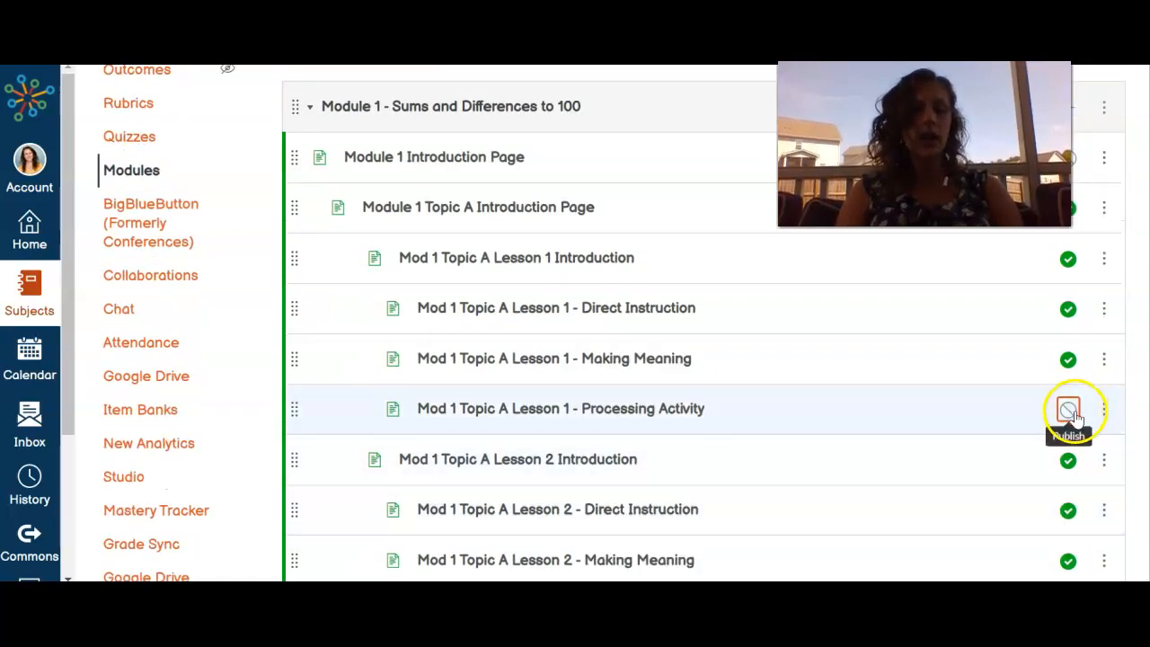
pyautogui.click(1103, 409)
pyautogui.scroll(-1, 1102, 417)
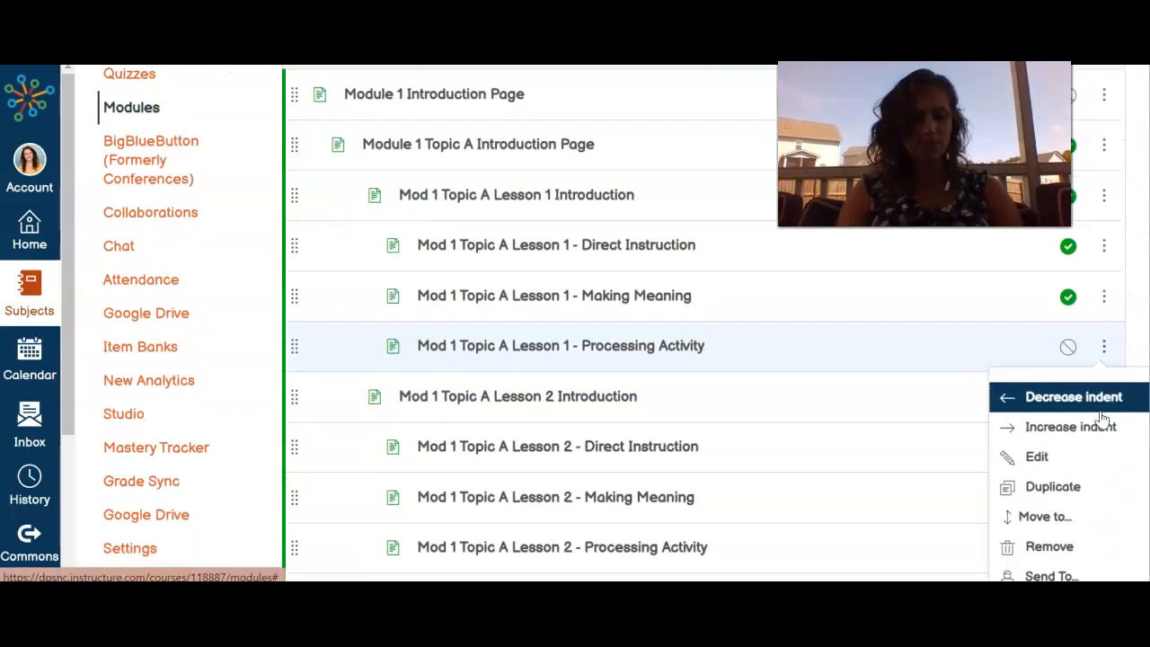
pyautogui.click(1058, 527)
pyautogui.click(688, 113)
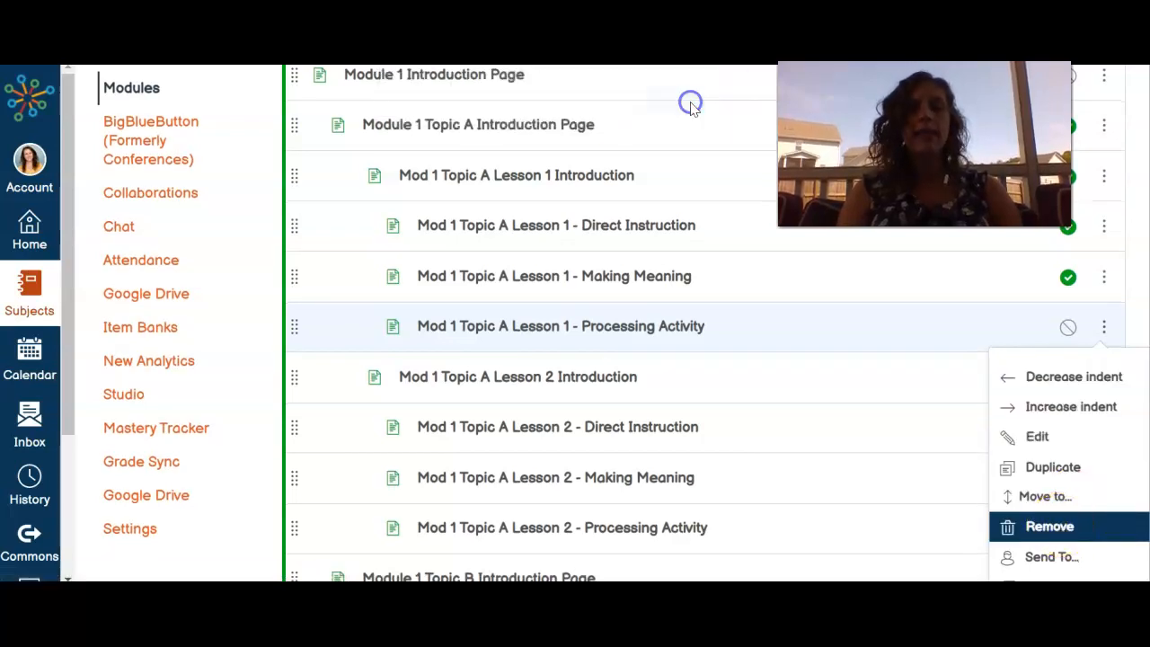